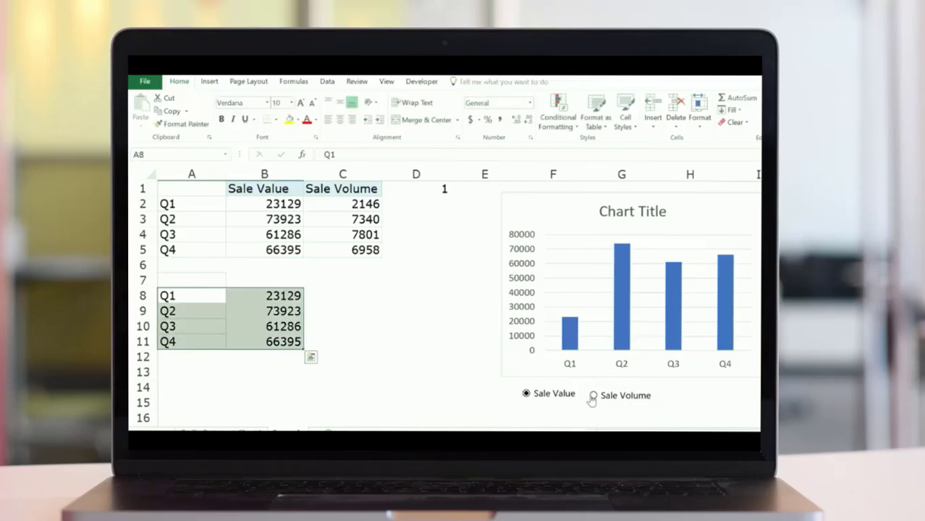
- Switch the chart to Sale Volume and back to Sale Value with the option buttons below it
click(595, 398)
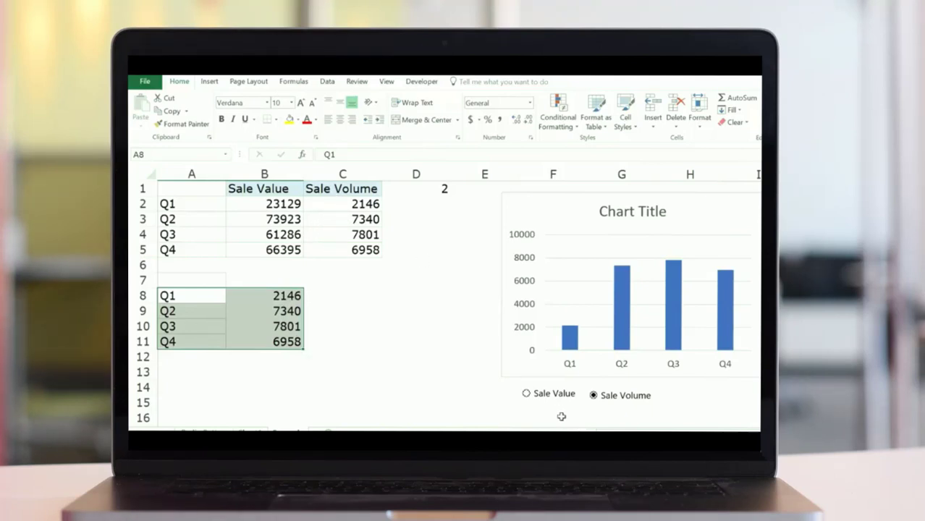
click(549, 395)
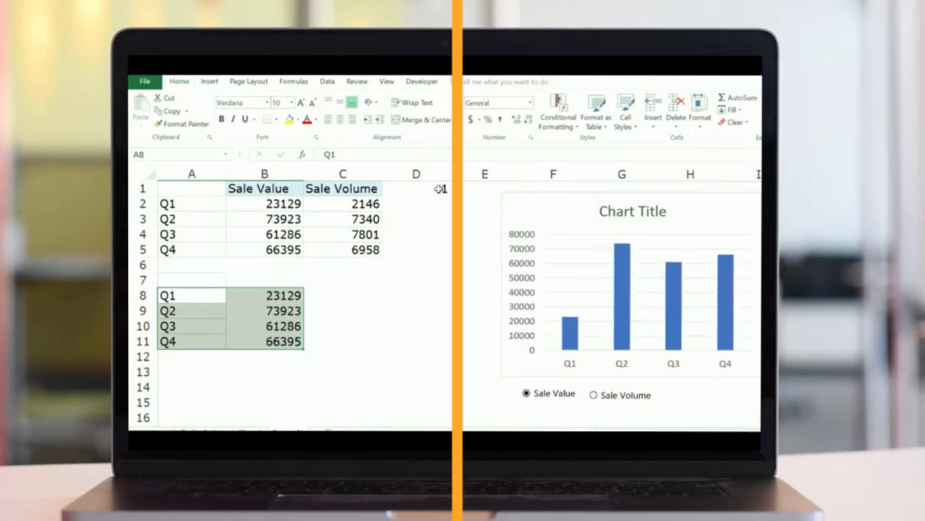
key(ctrl+v)
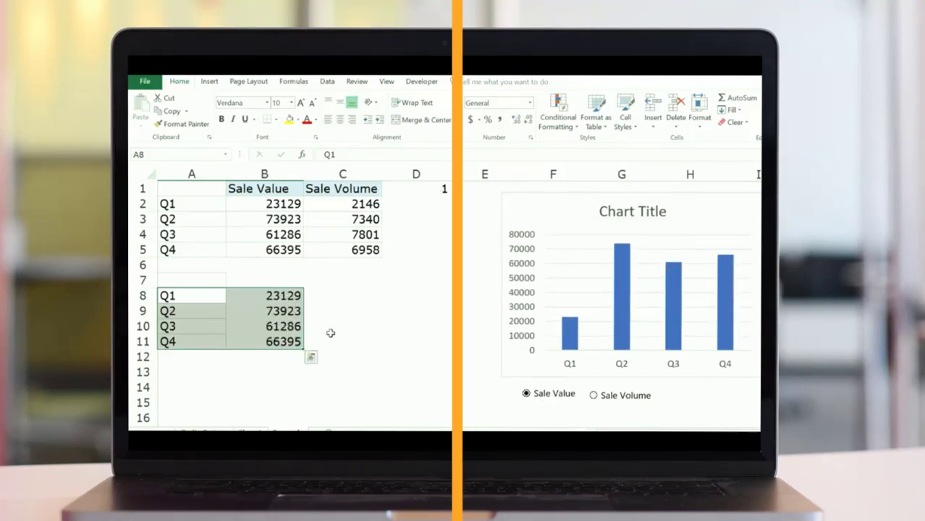
- Check in the ribbon customization options that the Developer tab is enabled among the main tabs
mouse_move(681, 284)
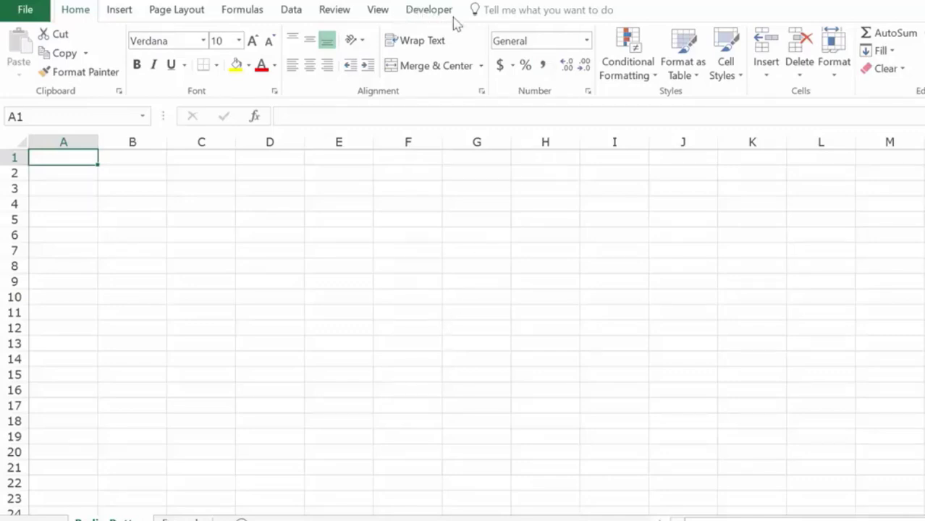
right_click(119, 13)
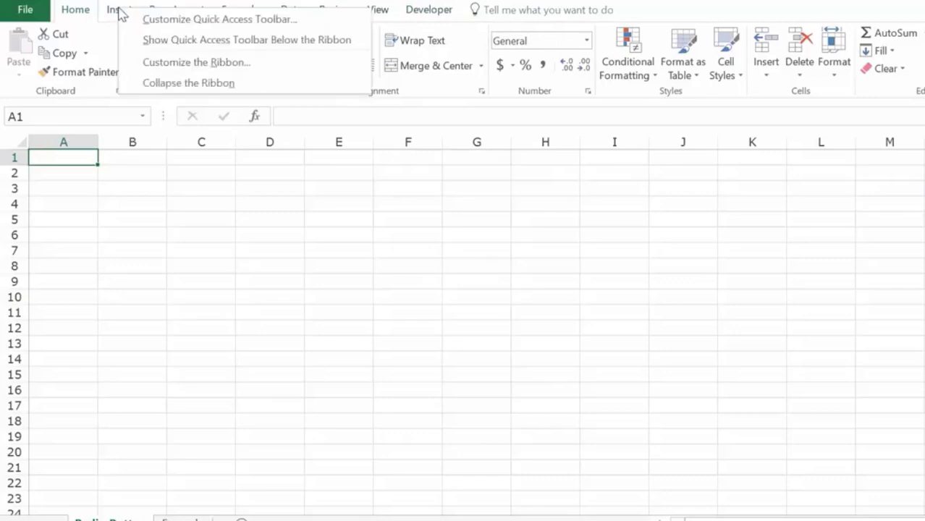
click(162, 65)
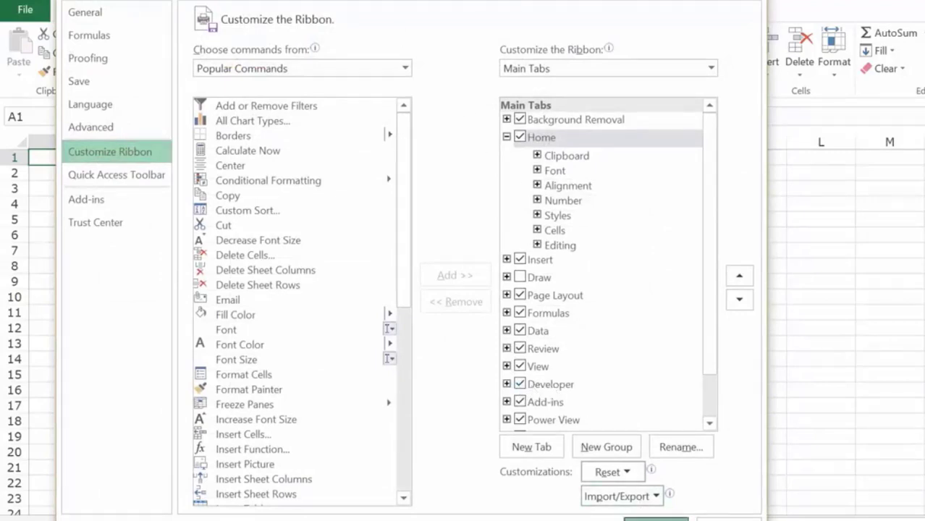
click(656, 518)
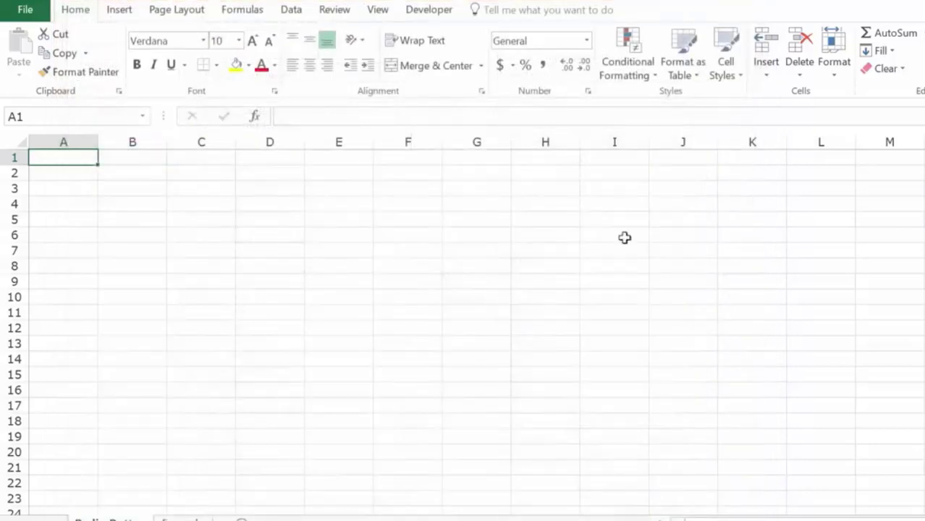
- Insert an option button form control on the blank sheet around cells B3:C4
click(428, 16)
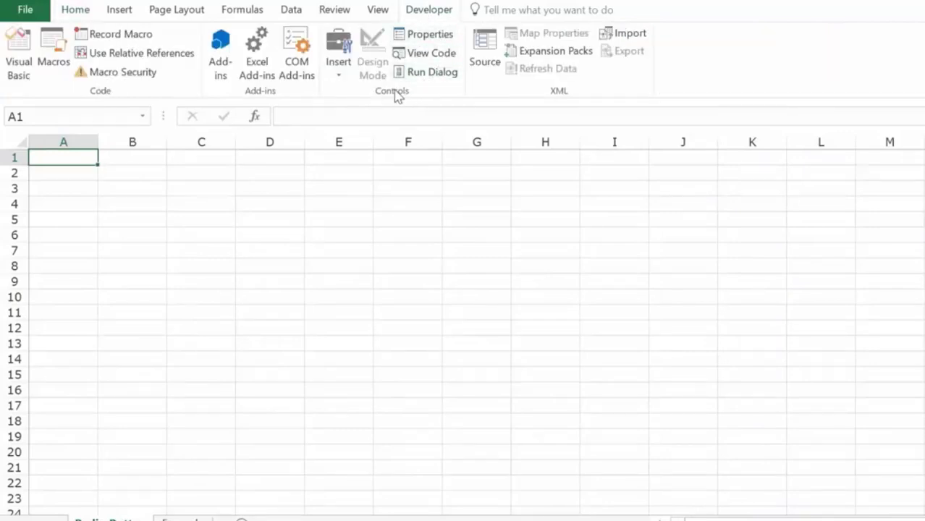
click(342, 76)
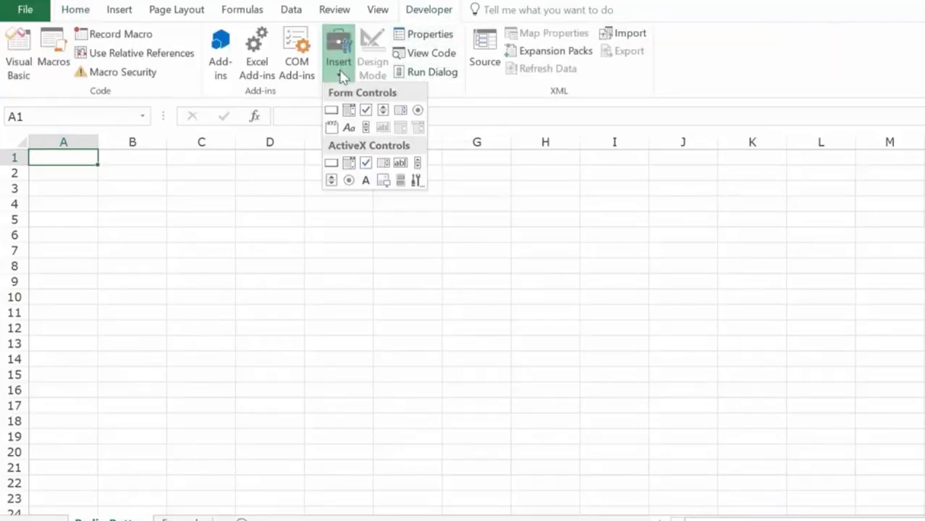
click(419, 111)
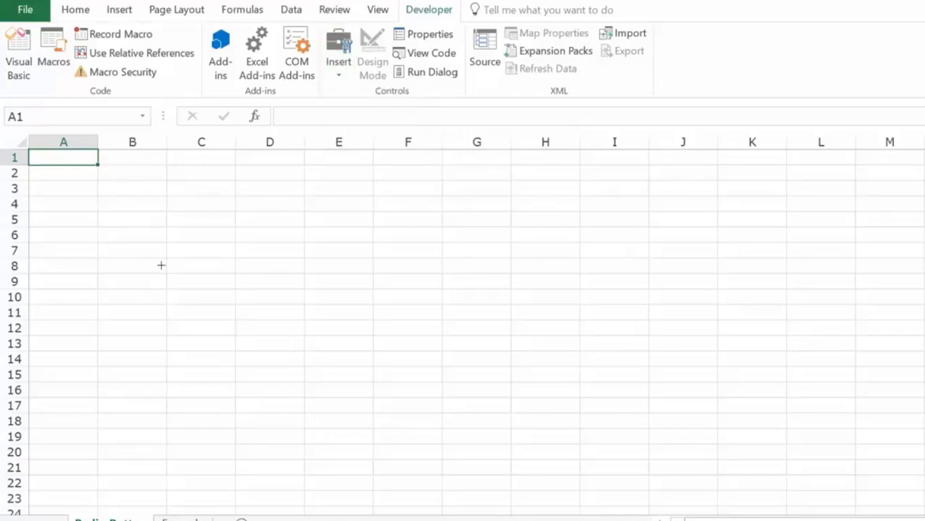
click(127, 185)
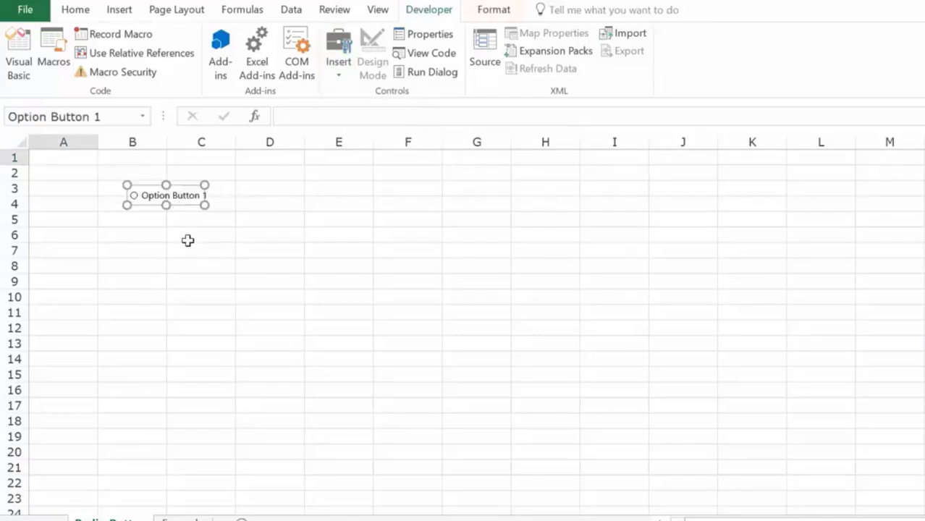
- Move the option button up so it sits in row 2 starting in column B, and deselect it
ctrl+scroll(188, 249, up, 5)
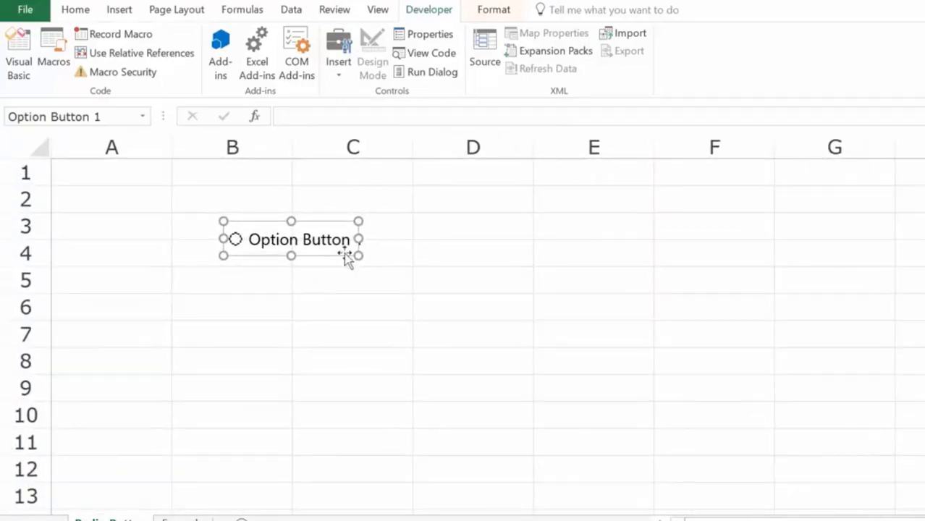
drag(270, 226, 223, 184)
click(152, 216)
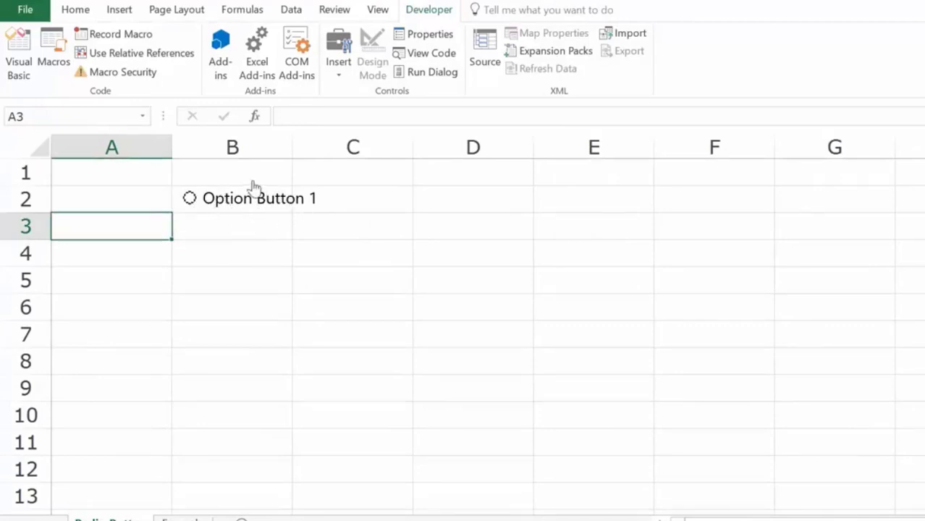
right_click(229, 201)
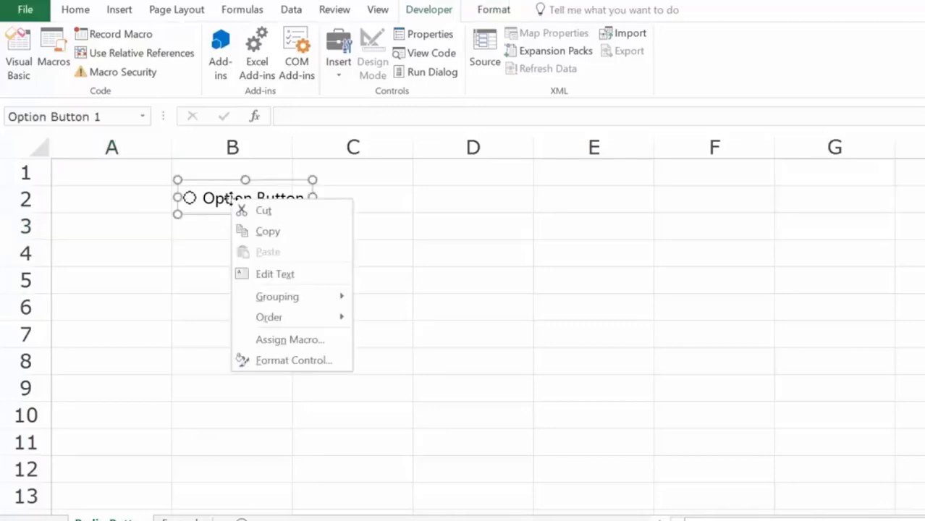
click(281, 275)
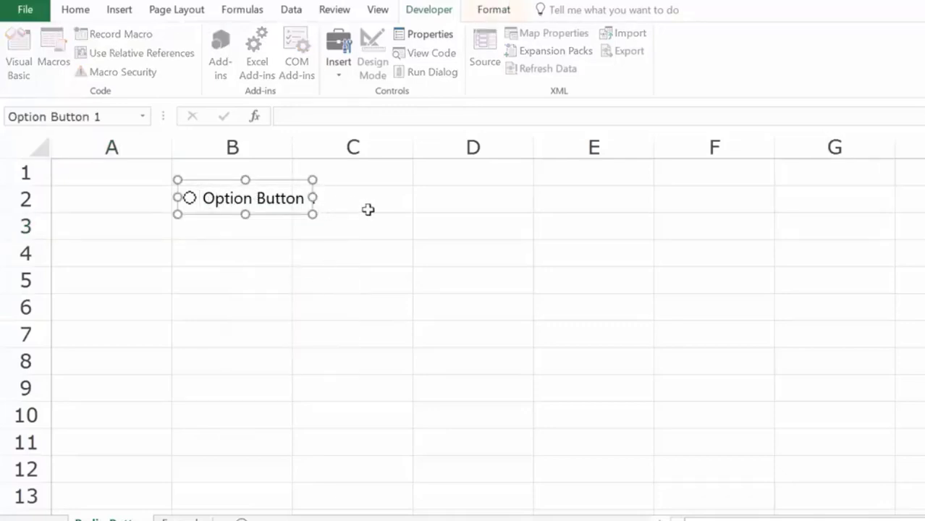
key(Escape)
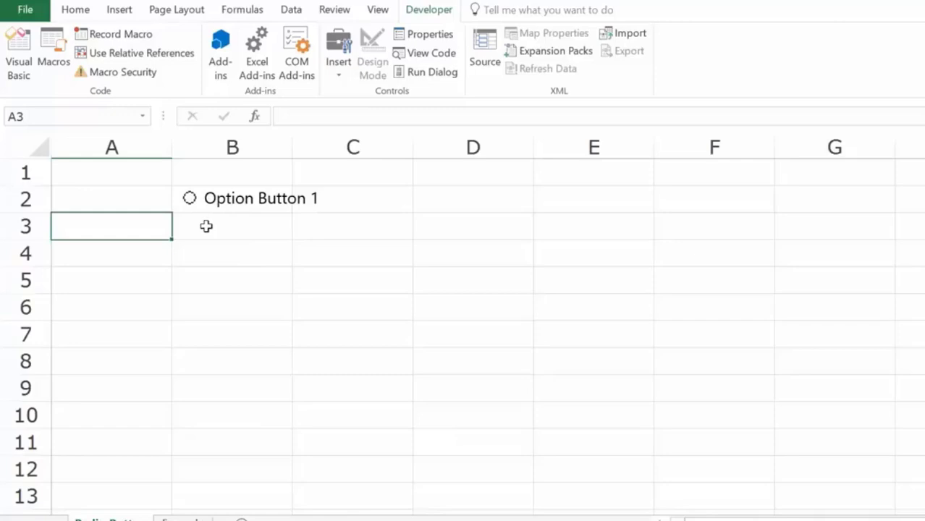
click(341, 67)
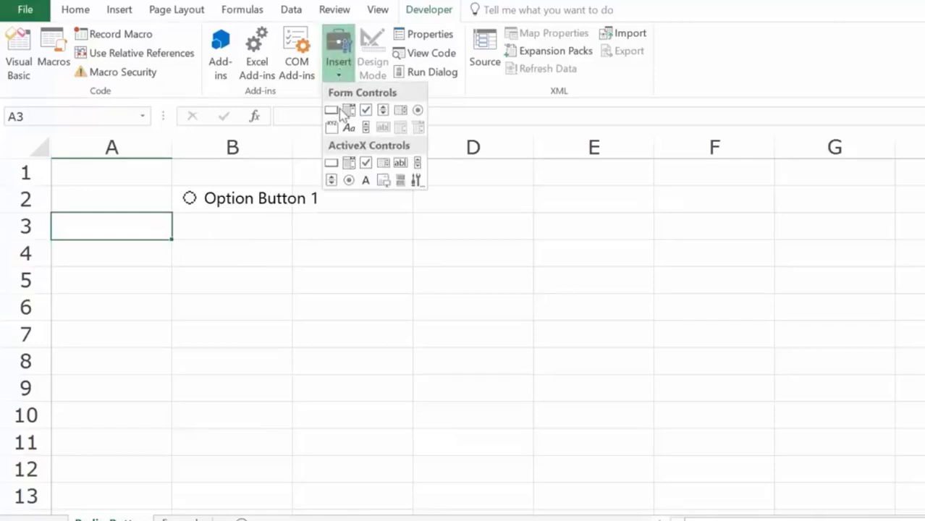
click(418, 110)
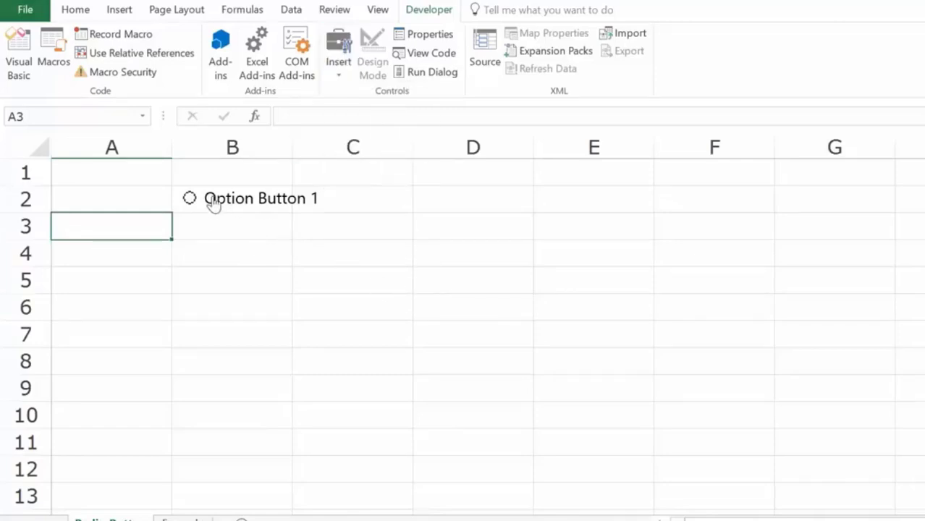
- Duplicate the option button four times and stack the copies below the original in rows 3 to 6
right_click(210, 198)
key(Escape)
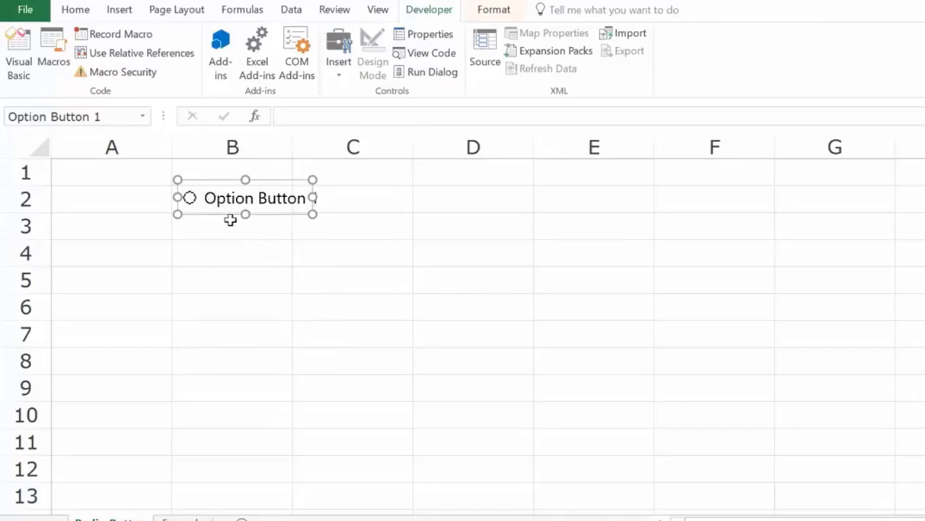
key(ctrl+d)
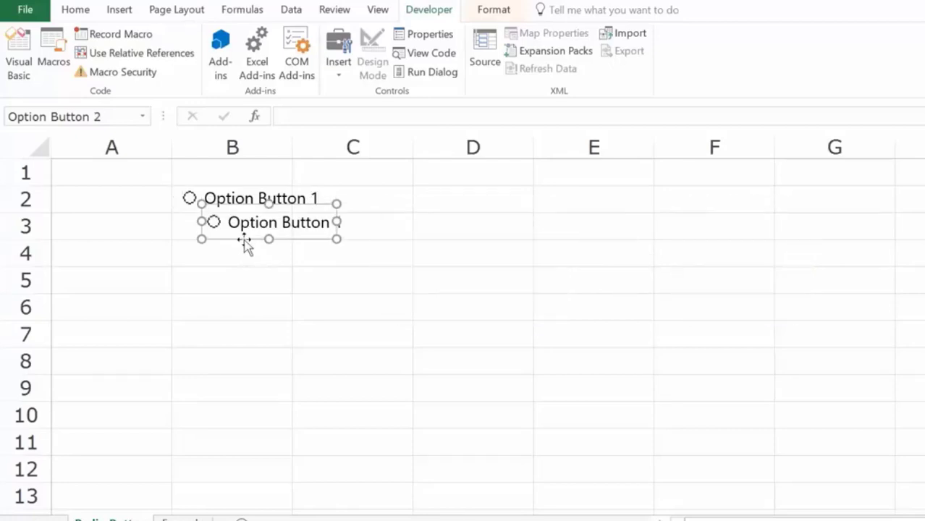
drag(244, 244, 215, 323)
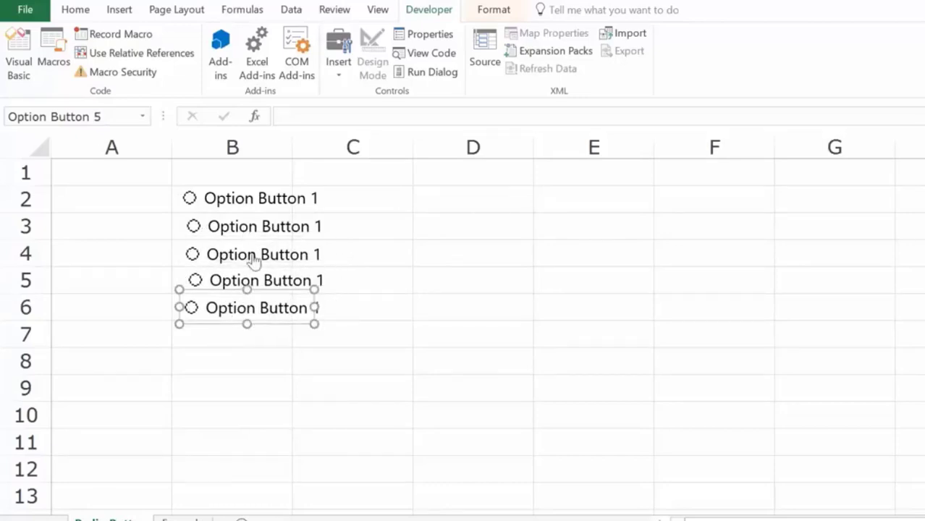
right_click(231, 199)
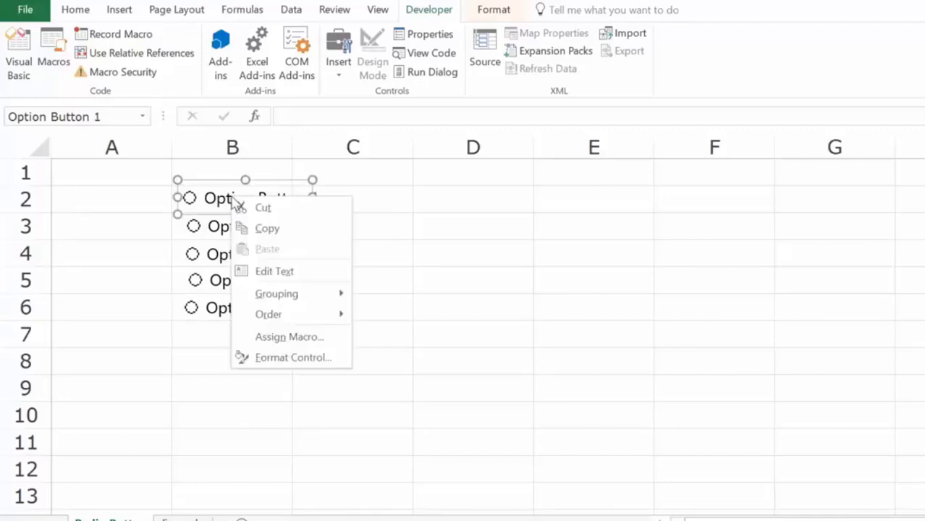
click(274, 271)
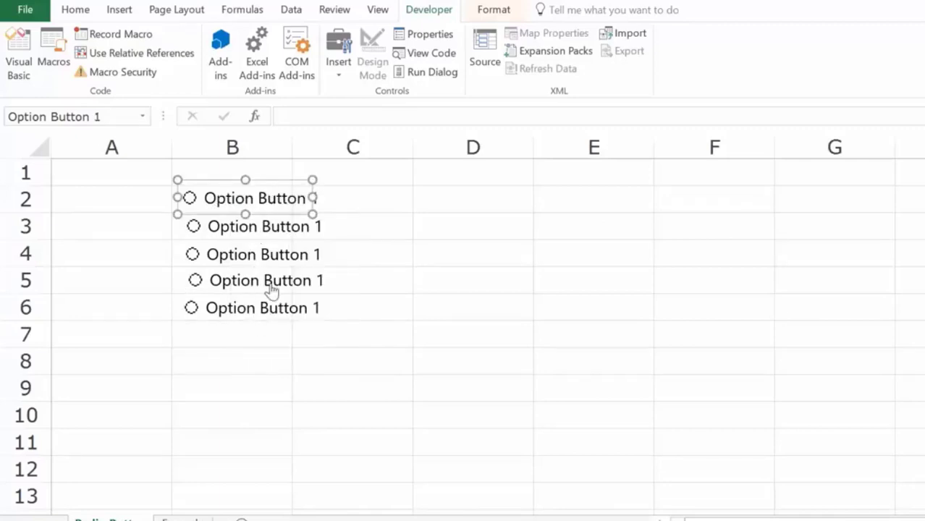
click(416, 360)
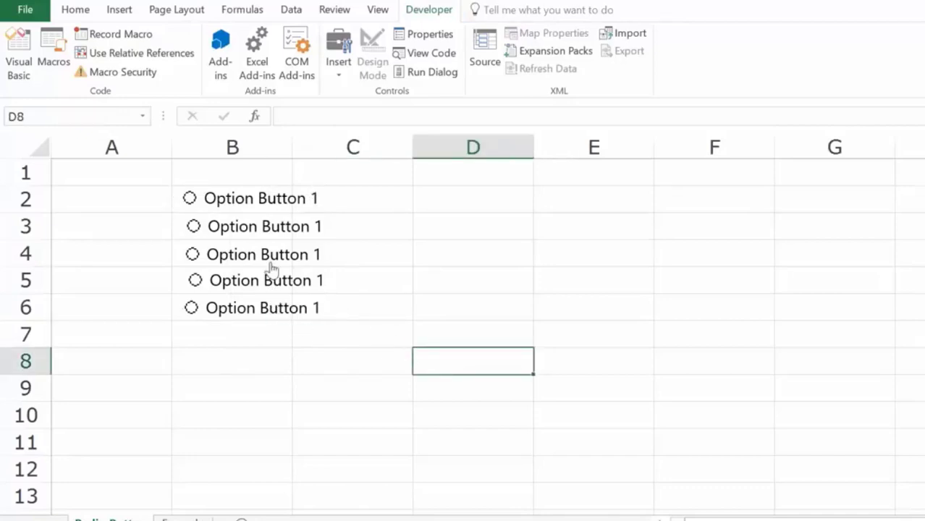
- Select the first, second and third option buttons in turn to test that only one stays chosen
click(190, 200)
click(193, 226)
click(192, 254)
- Link the first option button to cell $D$1 in its control formatting settings
right_click(243, 208)
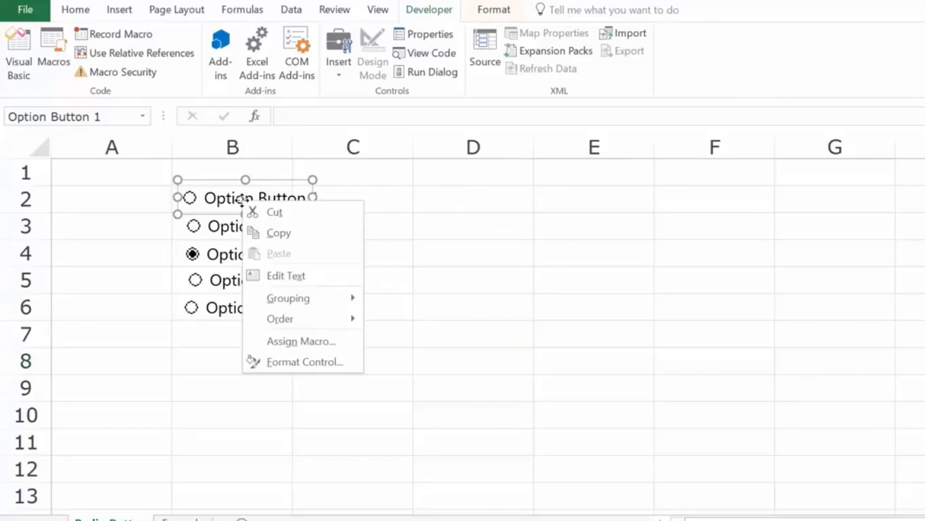
click(293, 364)
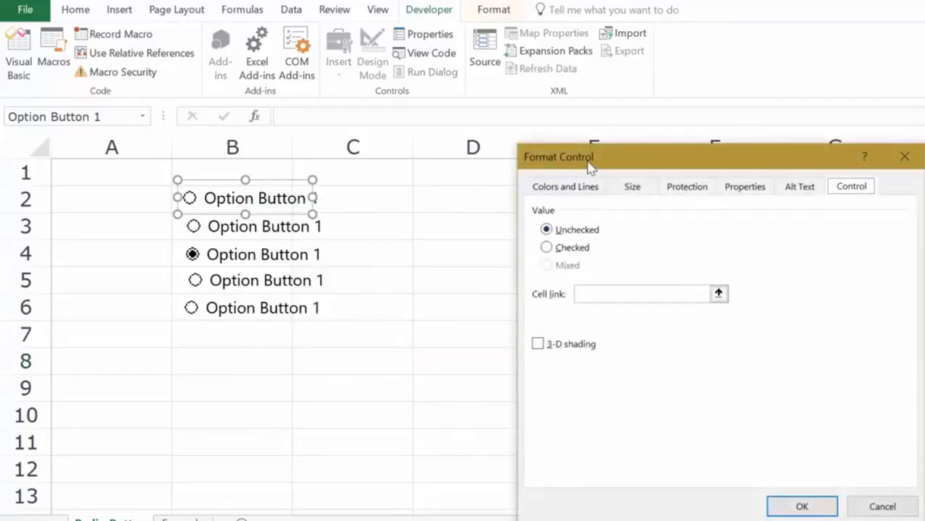
drag(589, 163, 576, 29)
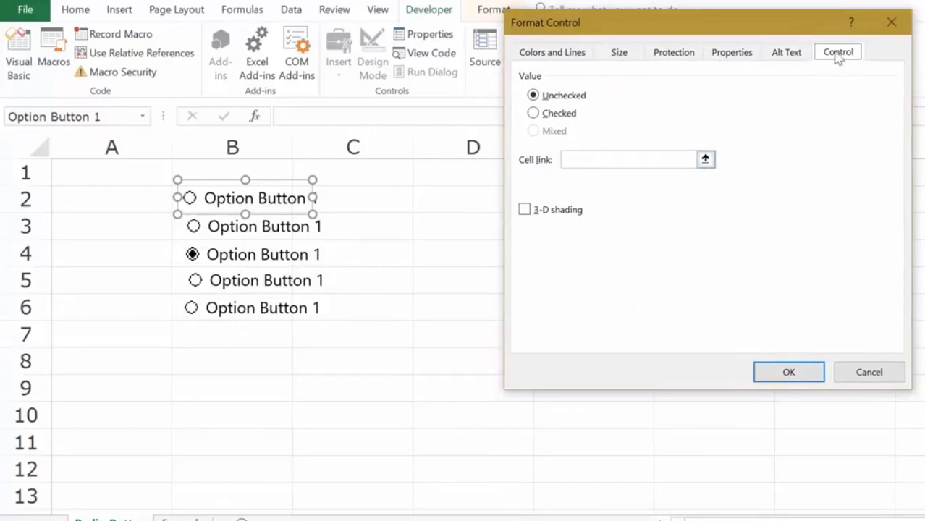
drag(760, 22, 790, 12)
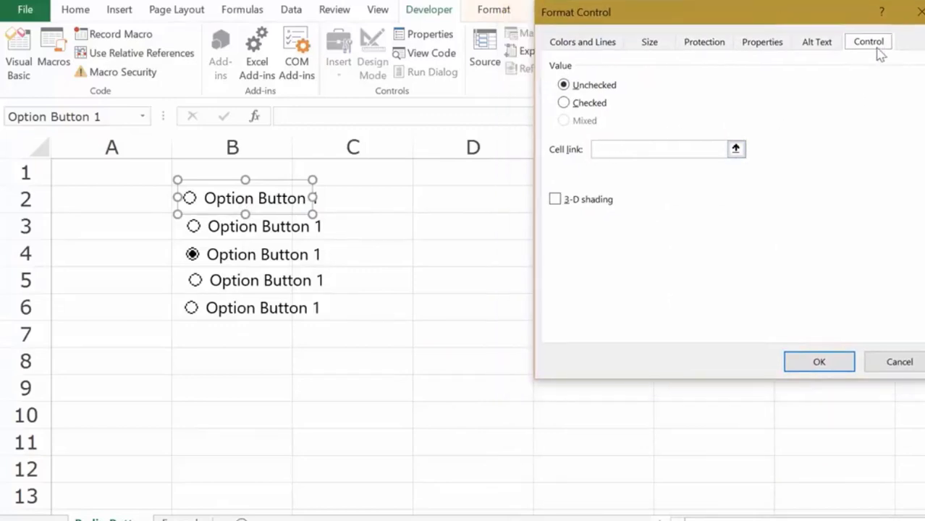
click(621, 148)
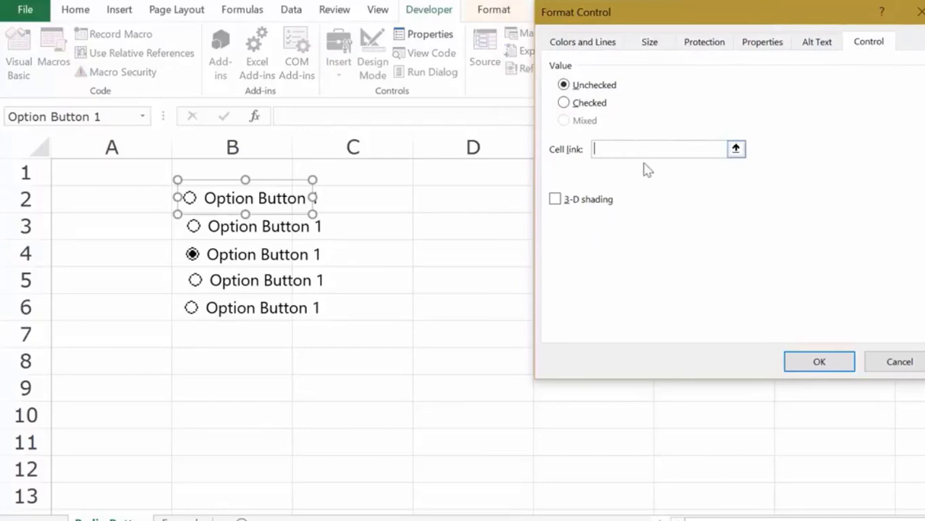
click(469, 172)
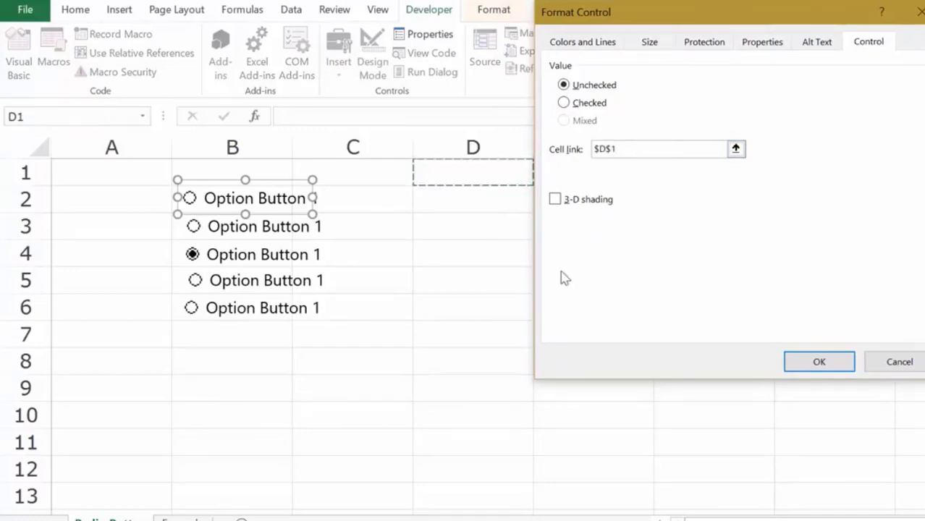
click(808, 369)
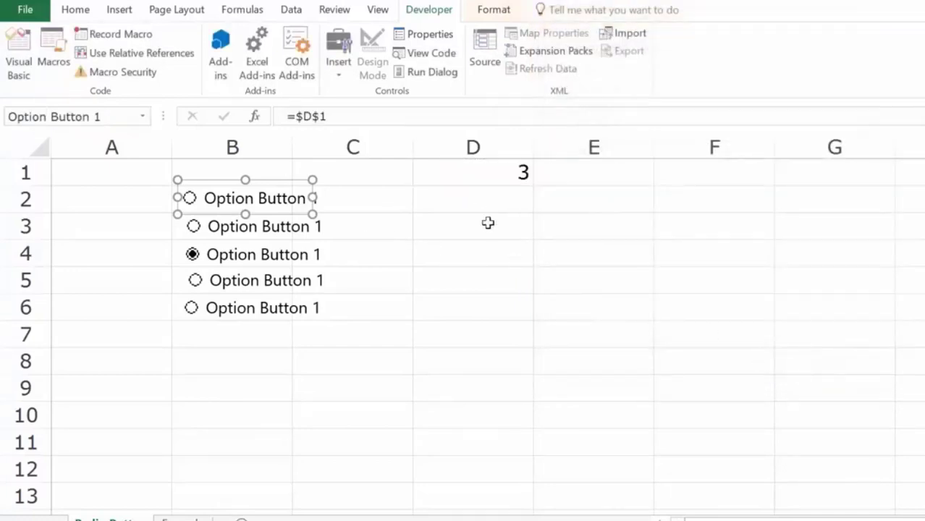
- Test the link to cell D1 by choosing the first, second and third option buttons in turn
click(541, 334)
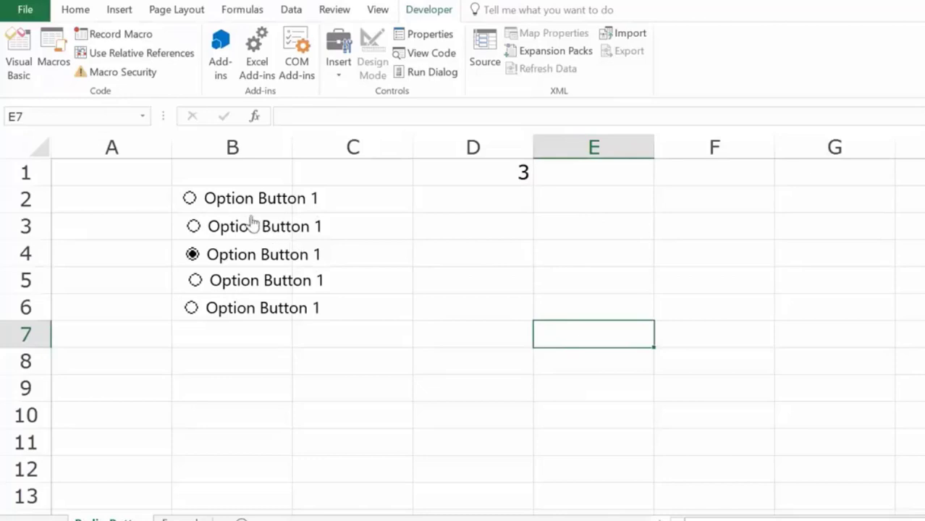
click(226, 205)
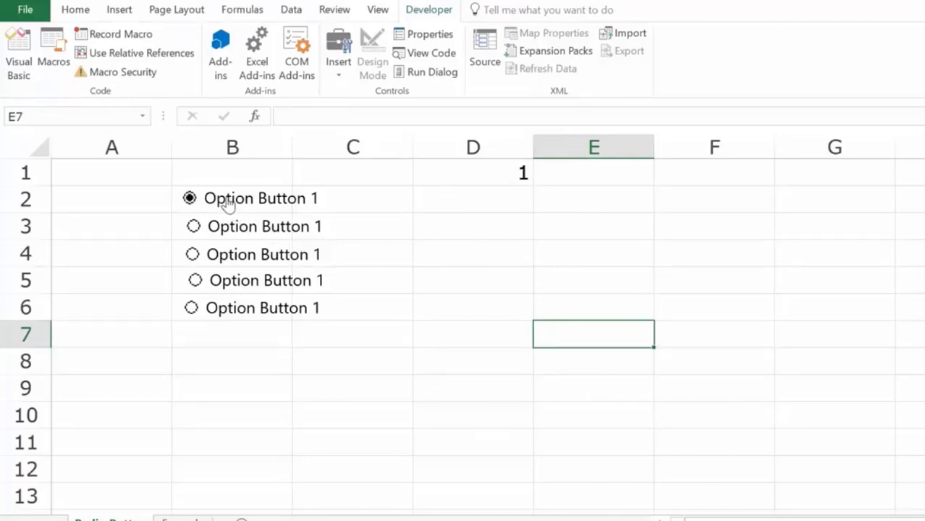
click(241, 232)
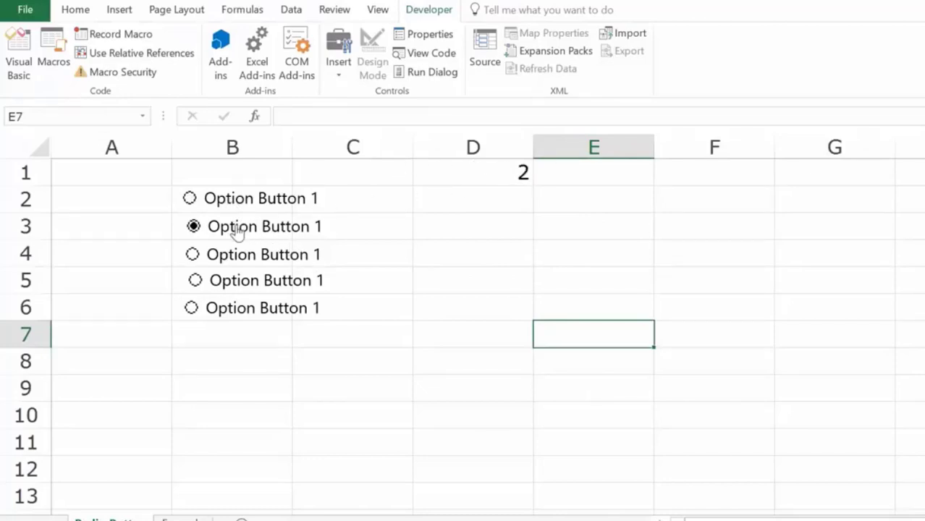
click(250, 257)
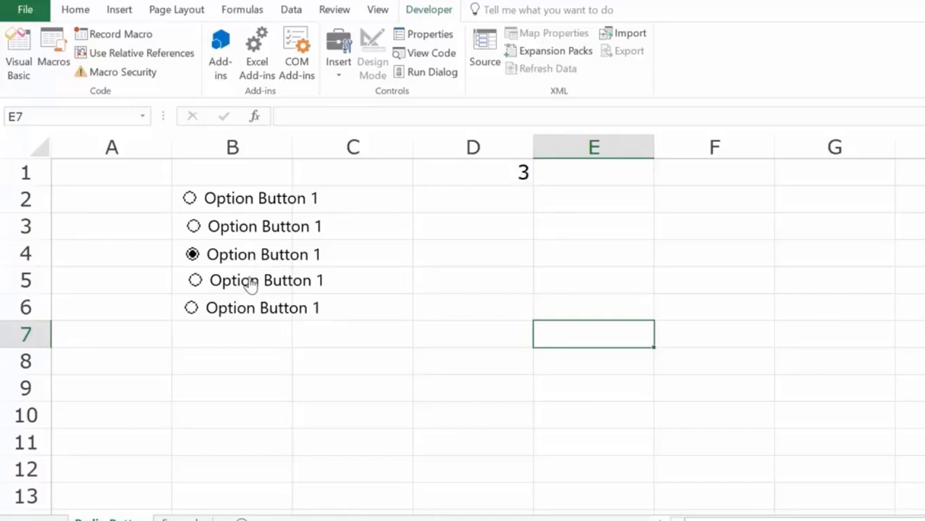
- Test the link to cell D1 by choosing the fourth and fifth option buttons in turn
click(249, 284)
click(248, 318)
- Add a new worksheet and draw a form-control group box spanning about columns A to C, rows 2 to 10
click(241, 520)
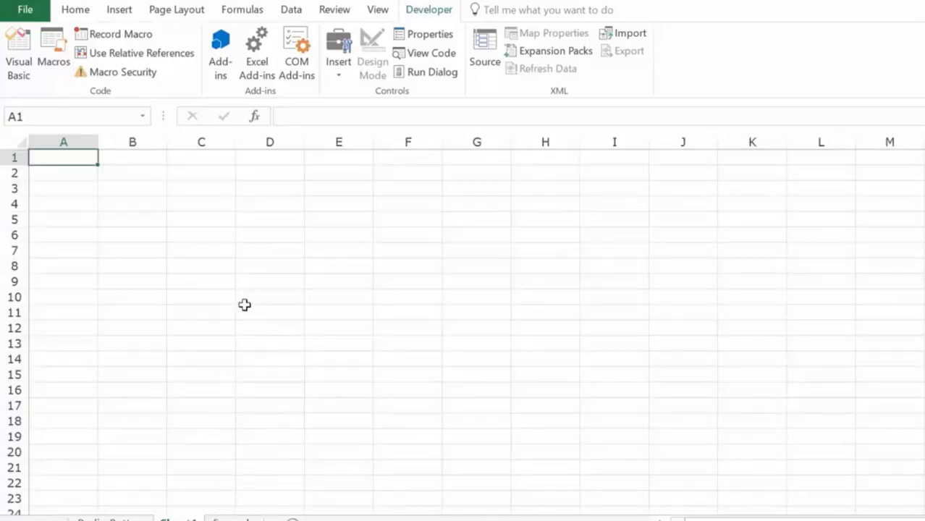
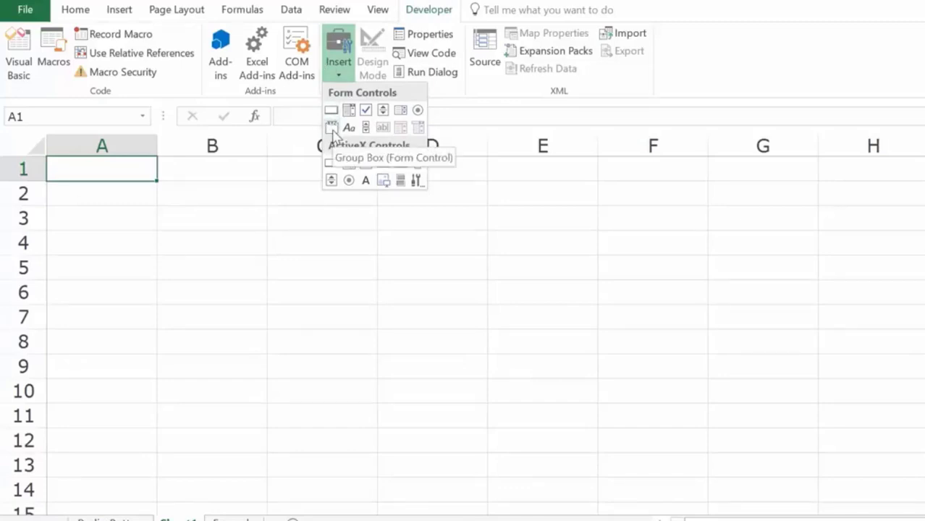
click(331, 129)
drag(72, 191, 362, 412)
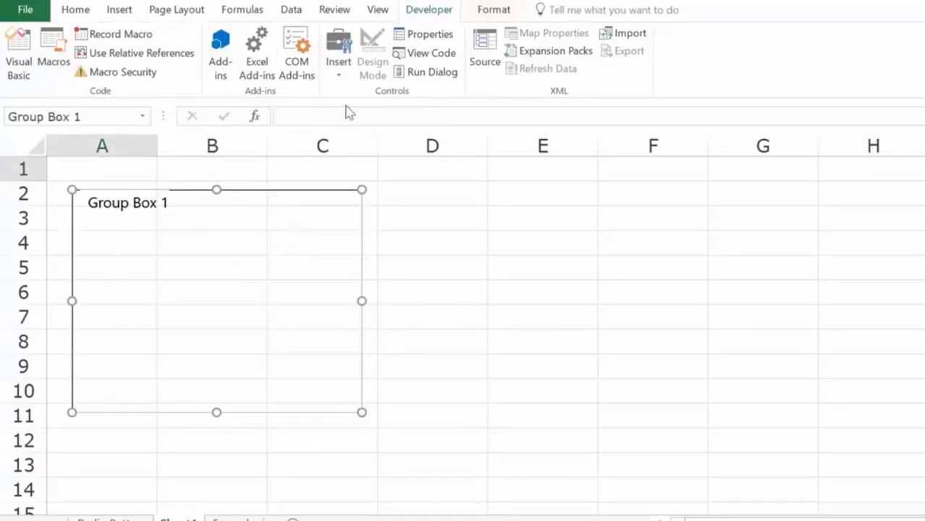
- Insert an option button inside the first group box and duplicate it twice, stacking the copies below it
click(341, 66)
click(418, 111)
click(95, 226)
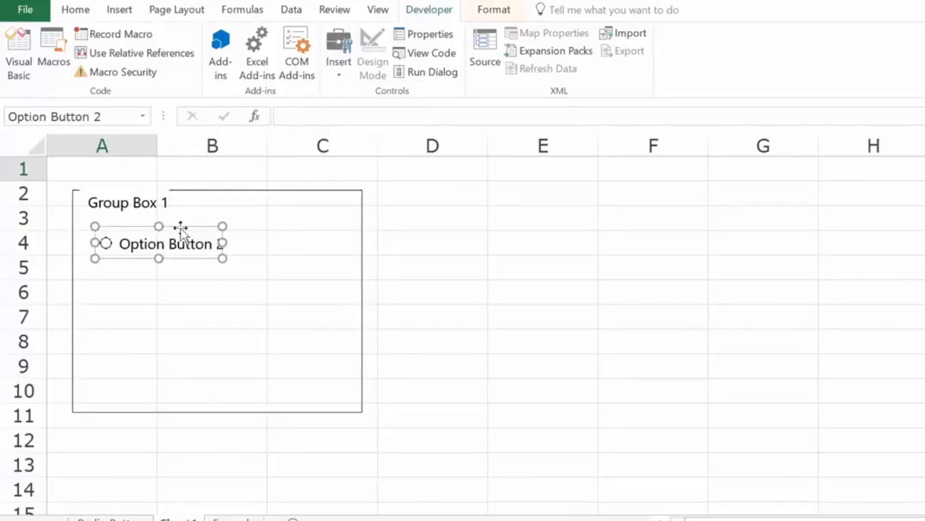
key(ctrl+d)
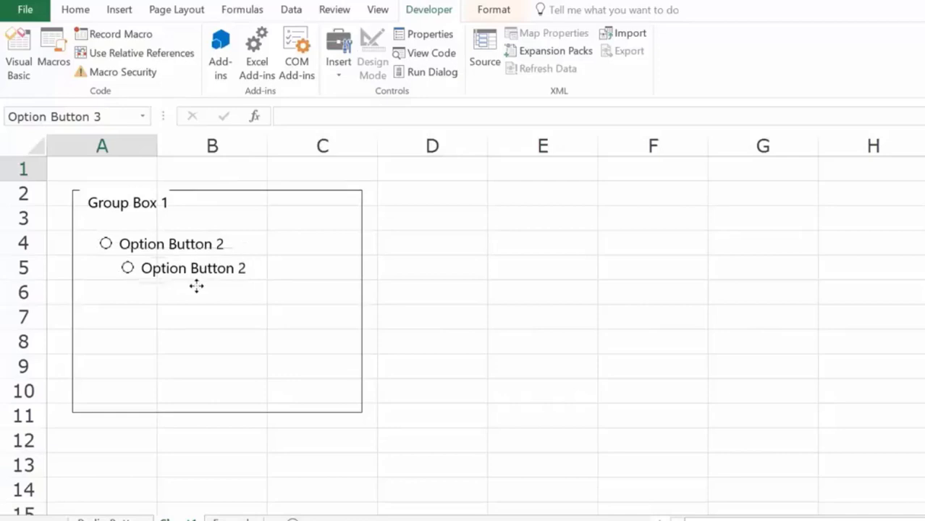
drag(196, 286, 182, 339)
key(ctrl+d)
- Draw a second form-control group box beside the first, spanning about columns D to F, rows 2 to 10
click(339, 69)
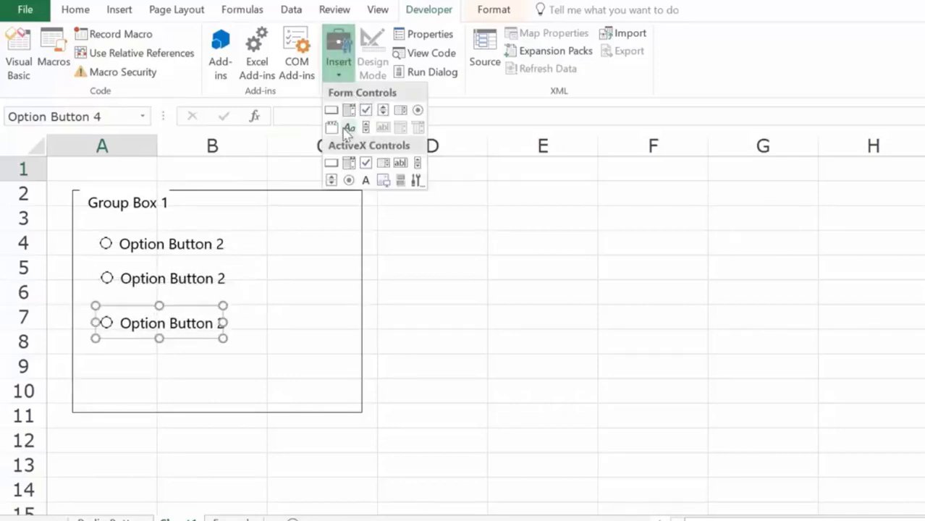
click(331, 127)
drag(407, 187, 733, 412)
- Insert an option button inside the second group box and duplicate it twice, stacking the copies below it
click(338, 55)
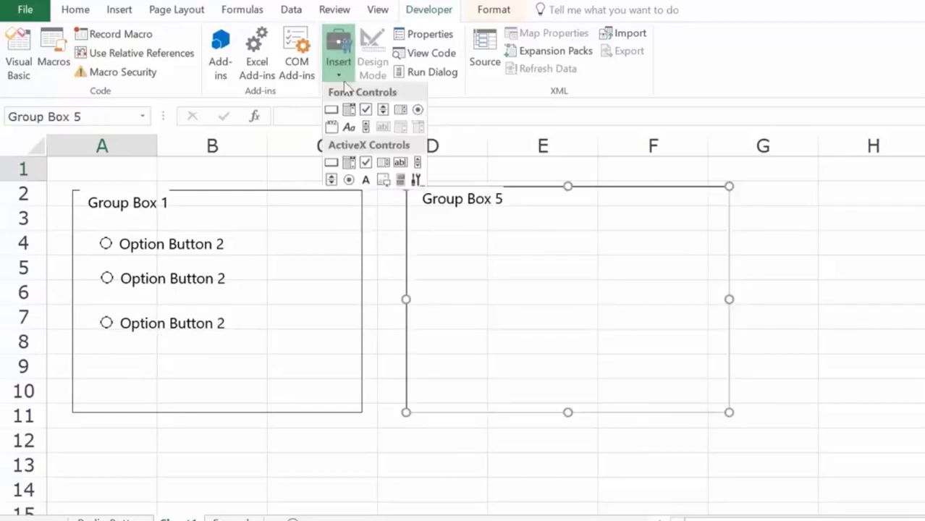
click(419, 111)
click(436, 225)
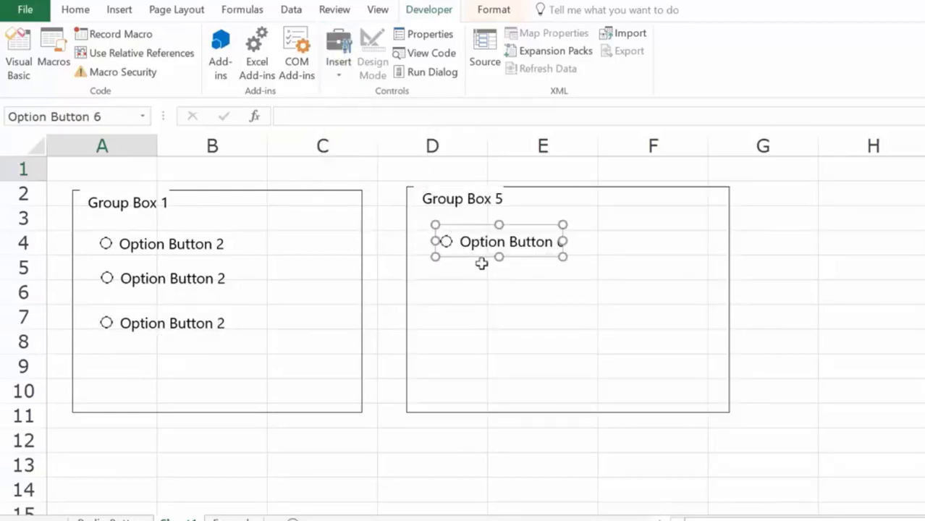
key(ctrl+d)
drag(480, 259, 464, 288)
click(464, 288)
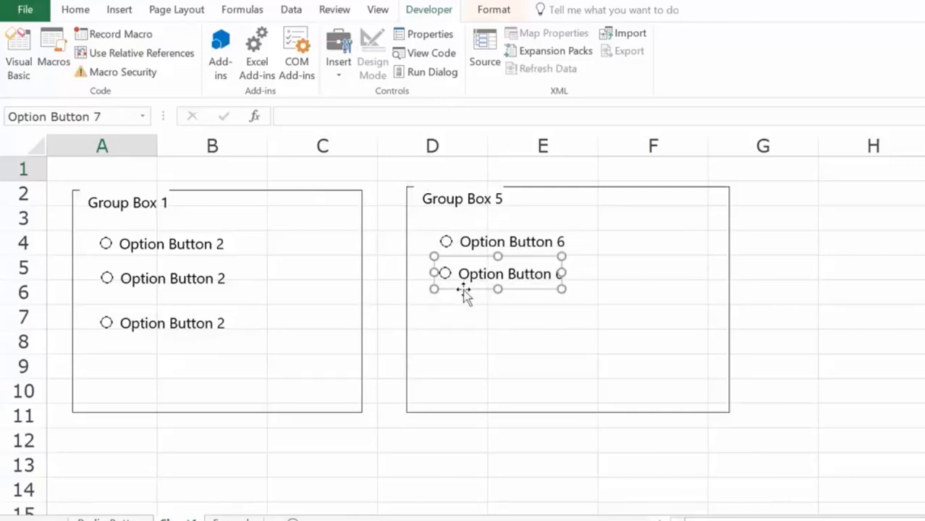
key(ctrl+d)
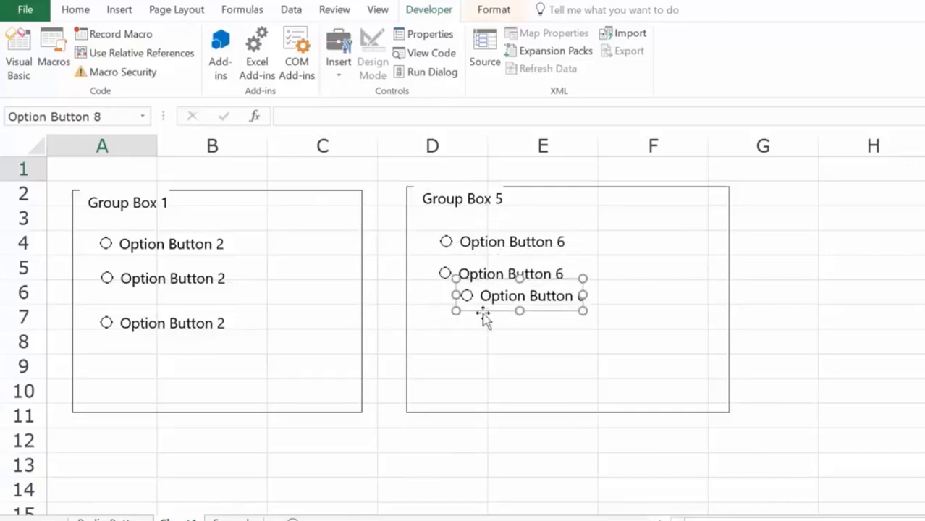
drag(483, 319, 464, 343)
click(788, 276)
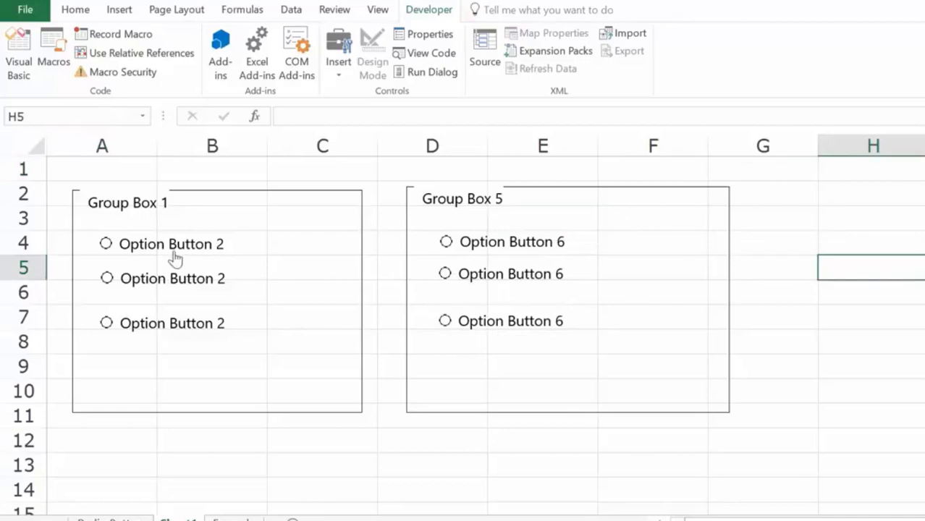
- Choose each option button in both group boxes in turn to test that the two groups work independently
click(151, 254)
click(157, 281)
click(157, 327)
click(491, 248)
click(484, 279)
click(483, 321)
click(491, 249)
click(489, 283)
click(491, 323)
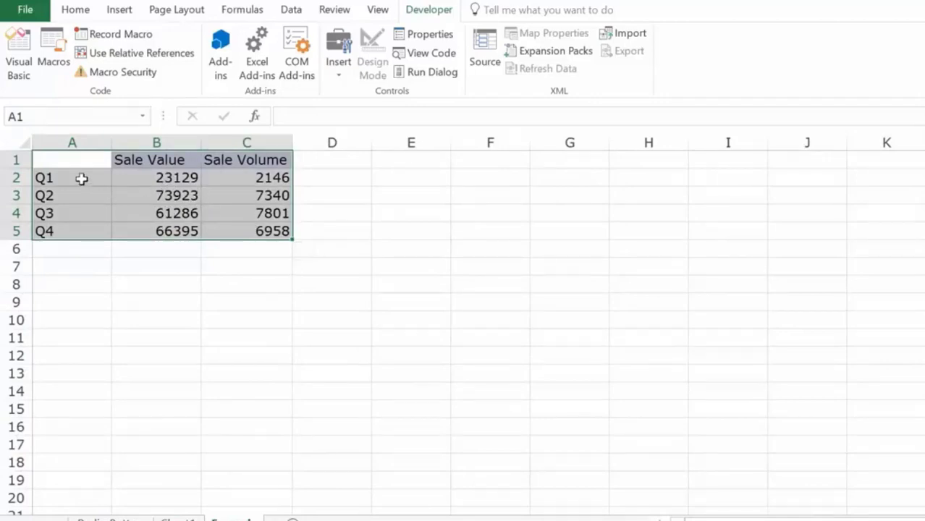
- Examine the example sheet's quarter labels, the Sale Value and Sale Volume headers, and the Sale Value column in B1:B5
click(82, 179)
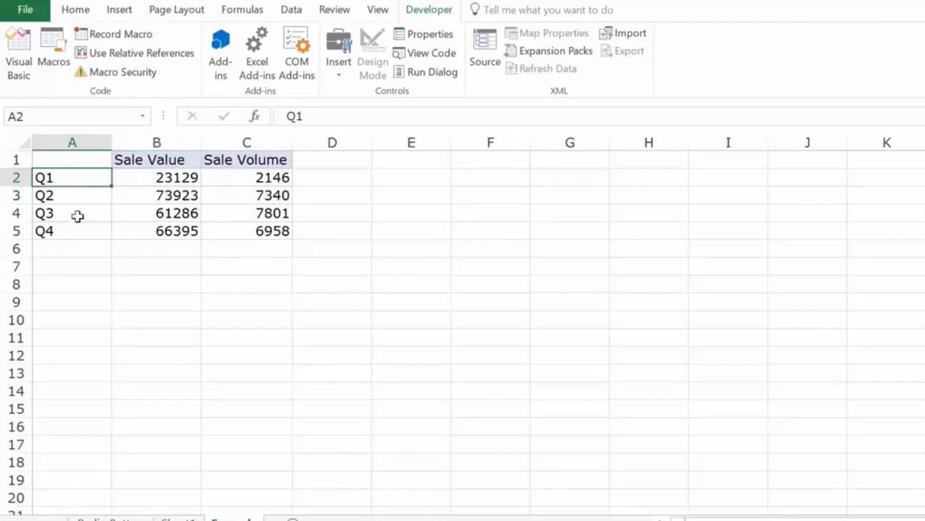
click(147, 162)
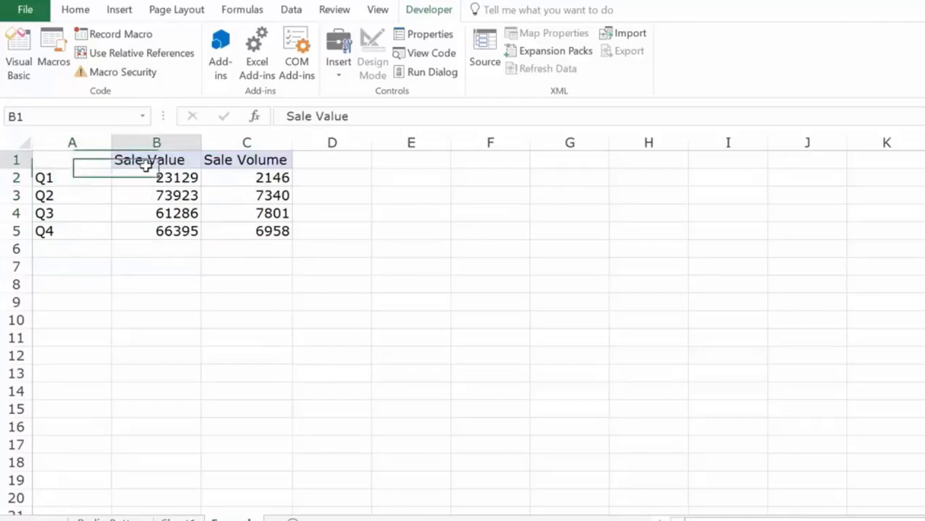
click(242, 159)
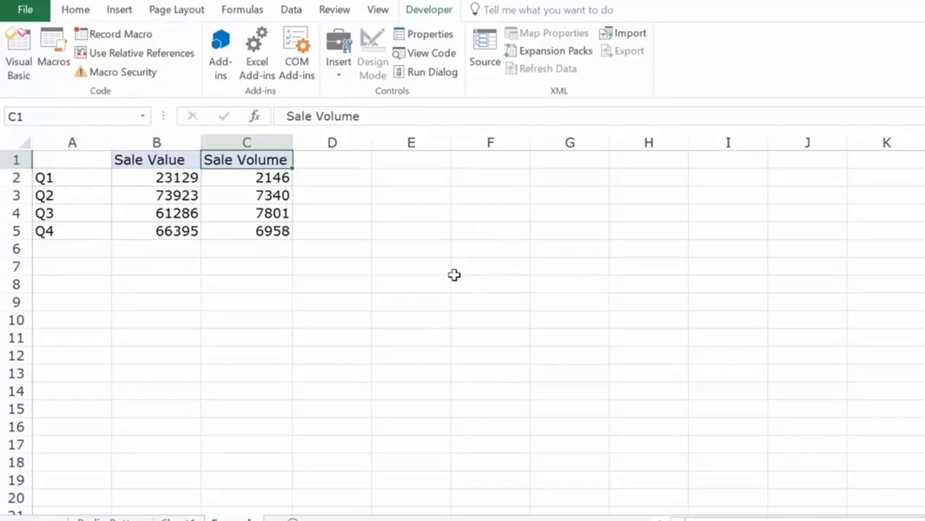
drag(172, 165, 175, 231)
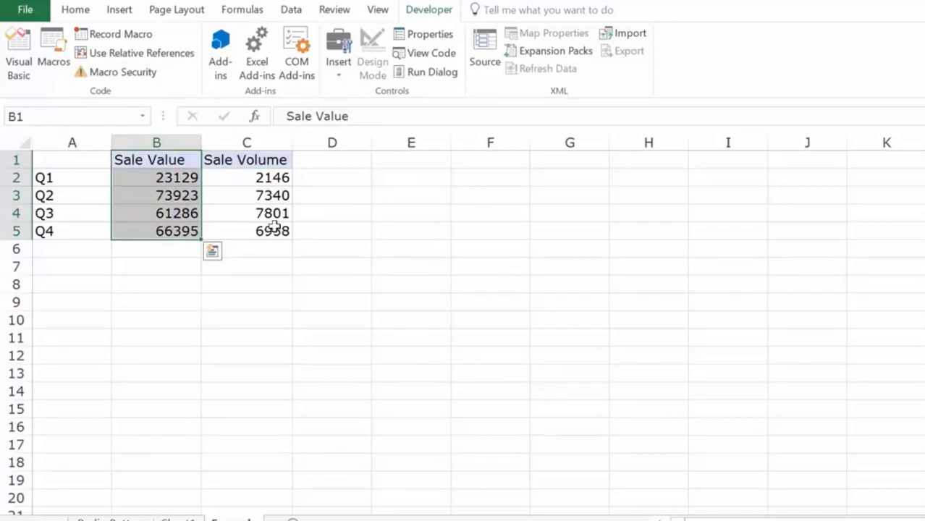
- Insert a form-control option button below the data table, around cells D8 to E9
click(340, 73)
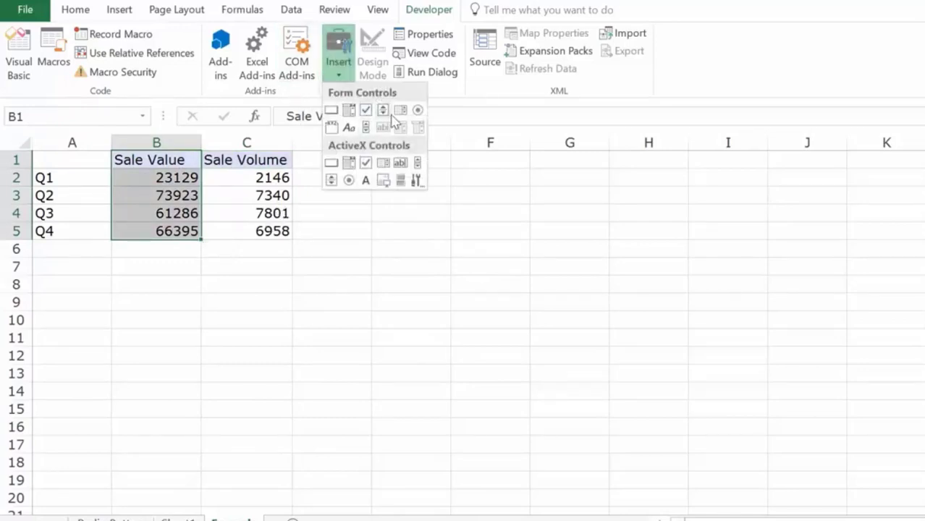
click(419, 110)
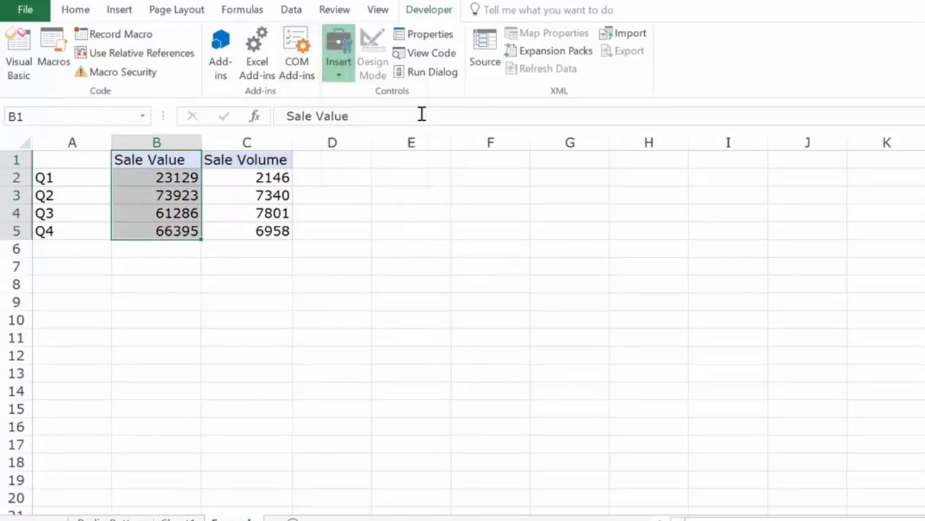
click(334, 285)
click(338, 371)
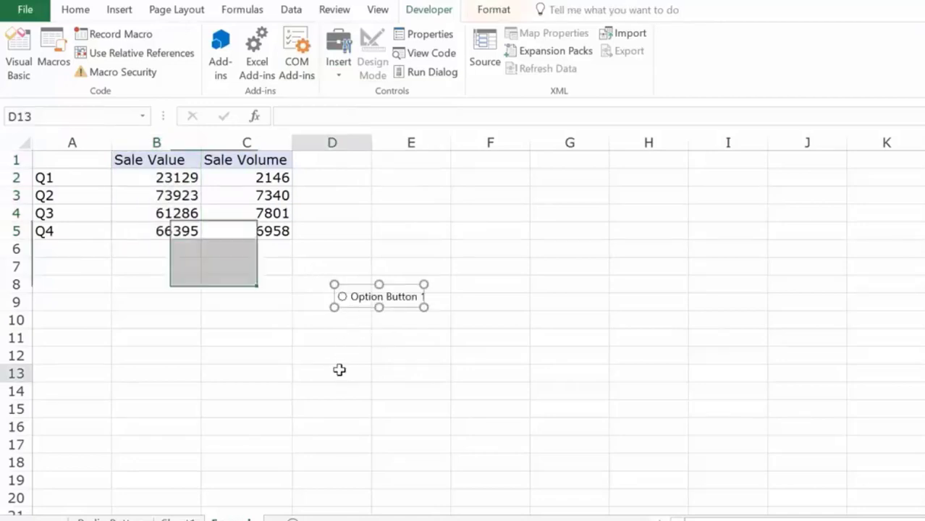
- Turn off the gridlines on the example sheet
key(alt+w)
key(v)
key(g)
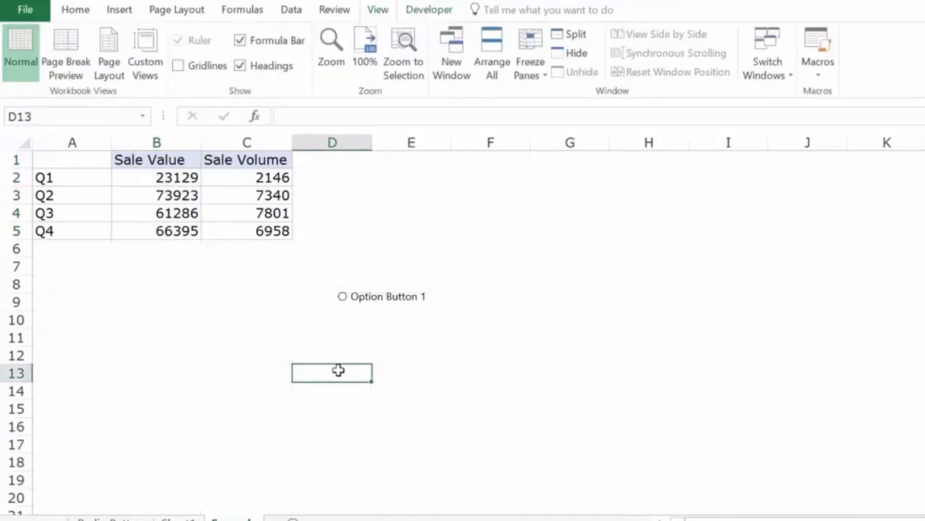
- Change the option button's label to "Sale Value"
right_click(387, 300)
key(Escape)
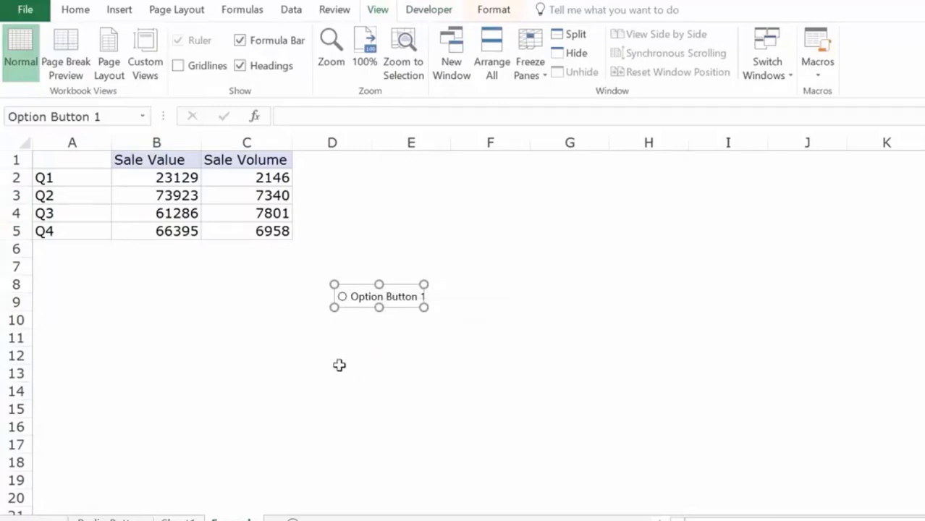
ctrl+scroll(339, 366, up, 2)
right_click(464, 342)
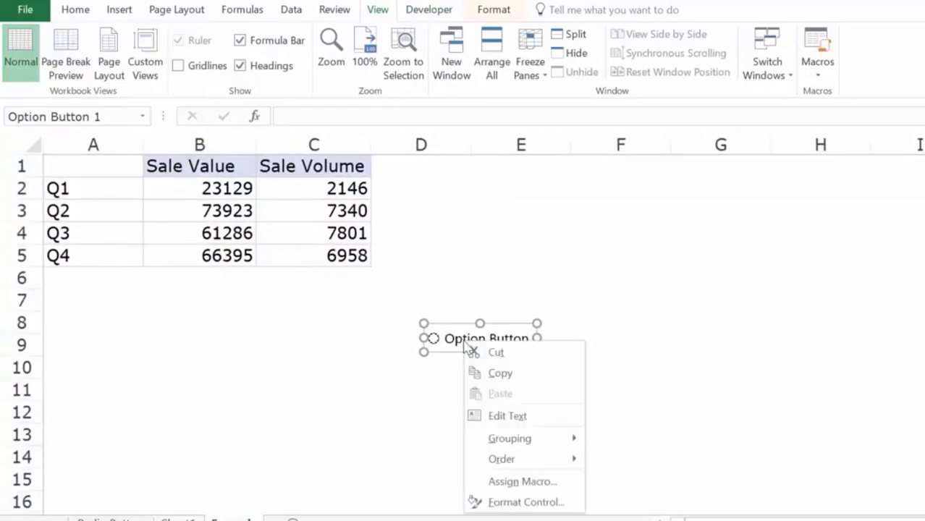
key(x)
key(ctrl+a)
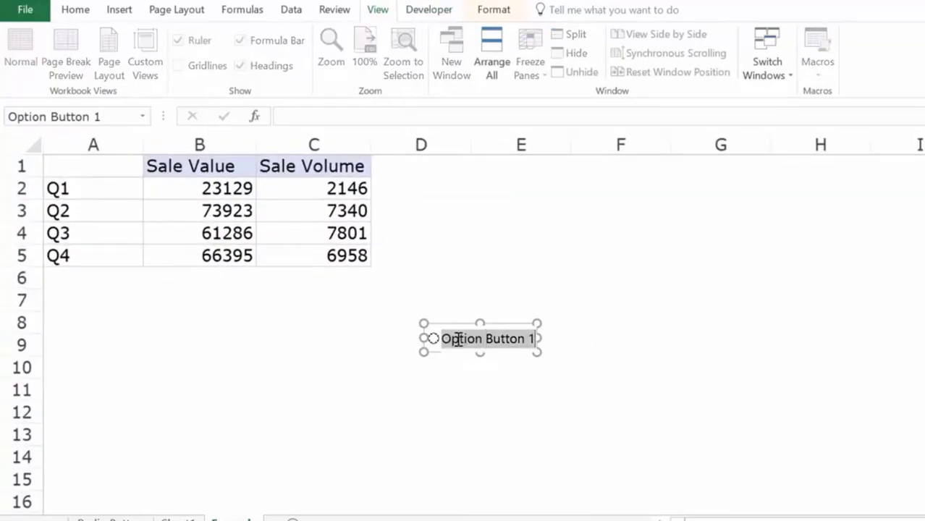
text(Sale Value)
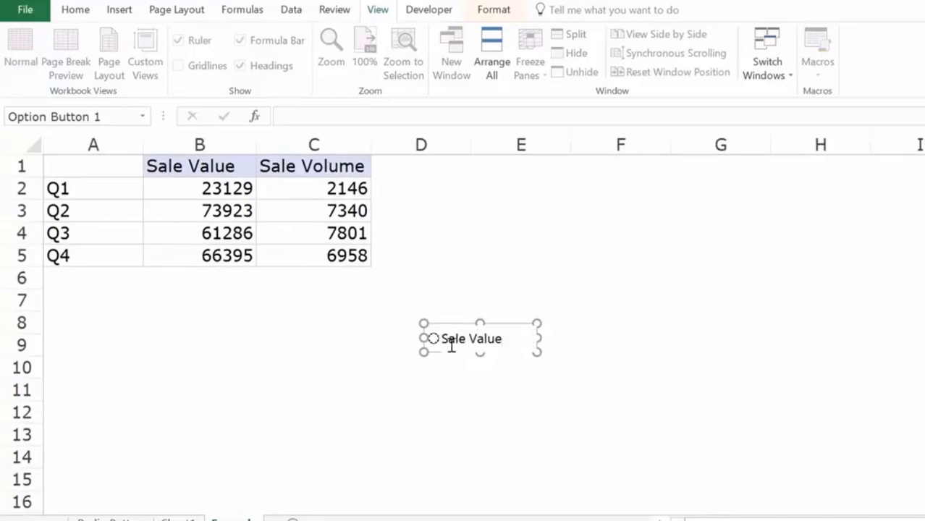
click(453, 353)
- Duplicate the Sale Value option button directly below the original and label the copy "Sale Volume"
ctrl+click(456, 346)
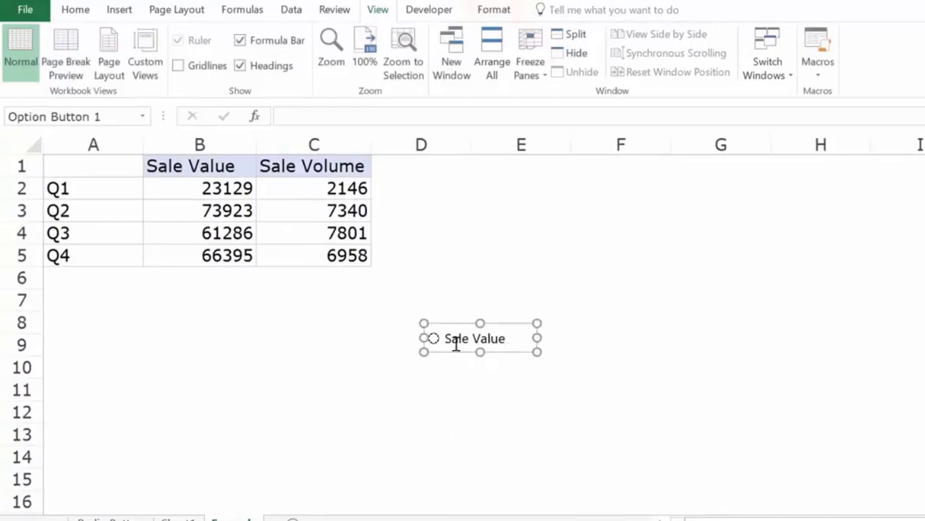
drag(454, 350, 464, 383)
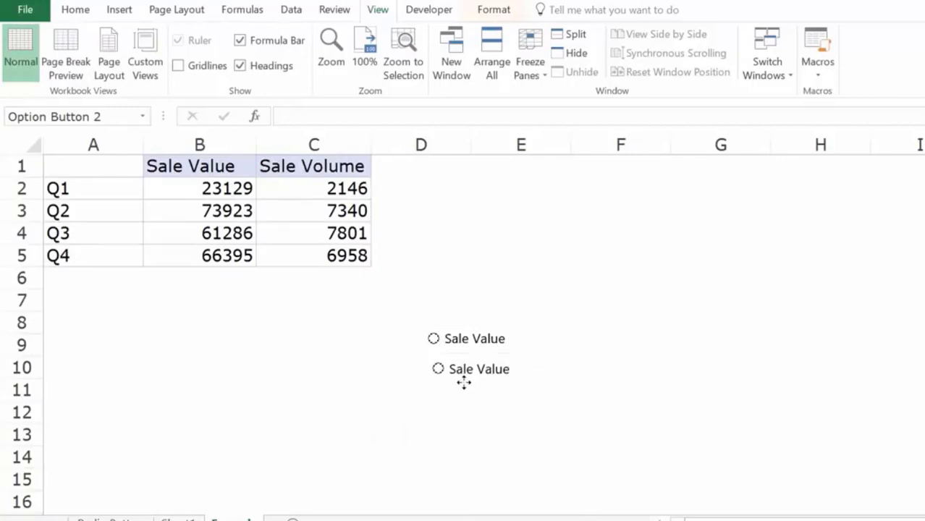
right_click(476, 371)
right_click(484, 366)
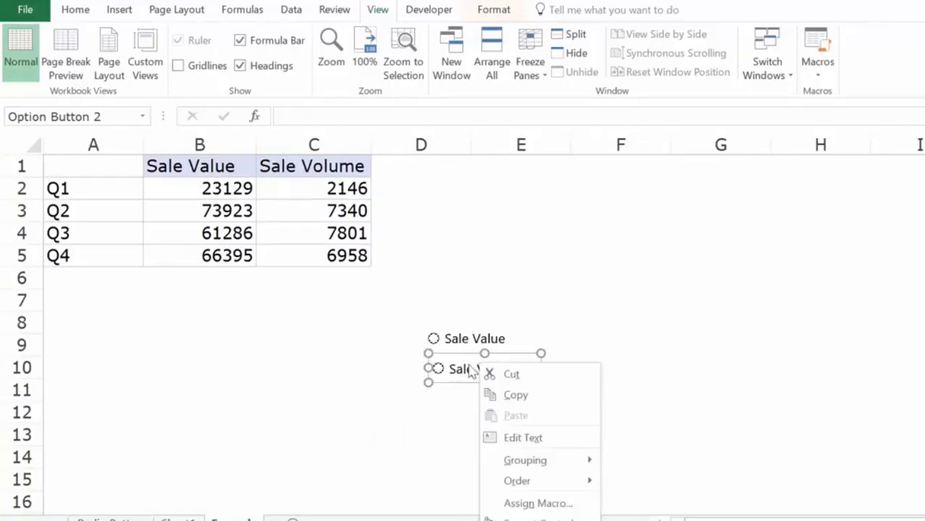
key(Escape)
click(498, 365)
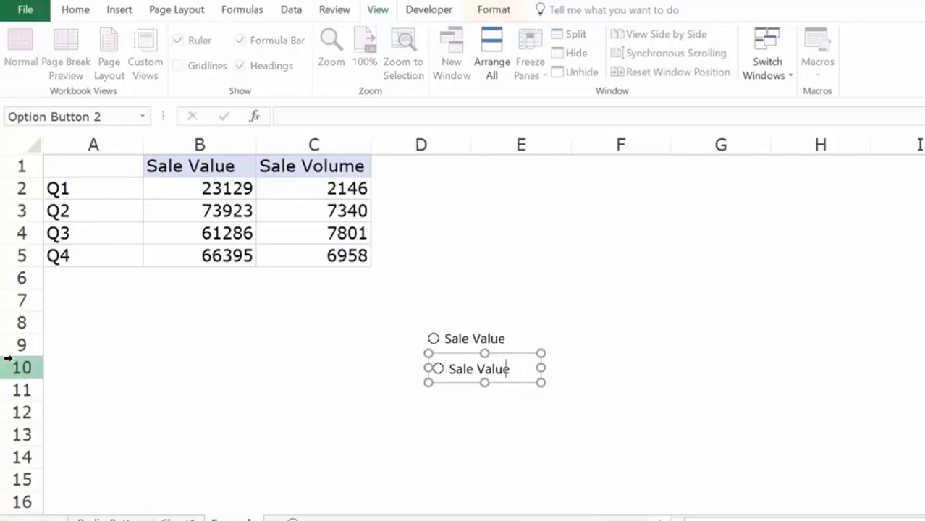
key(ctrl+shift+Left)
text(Volum)
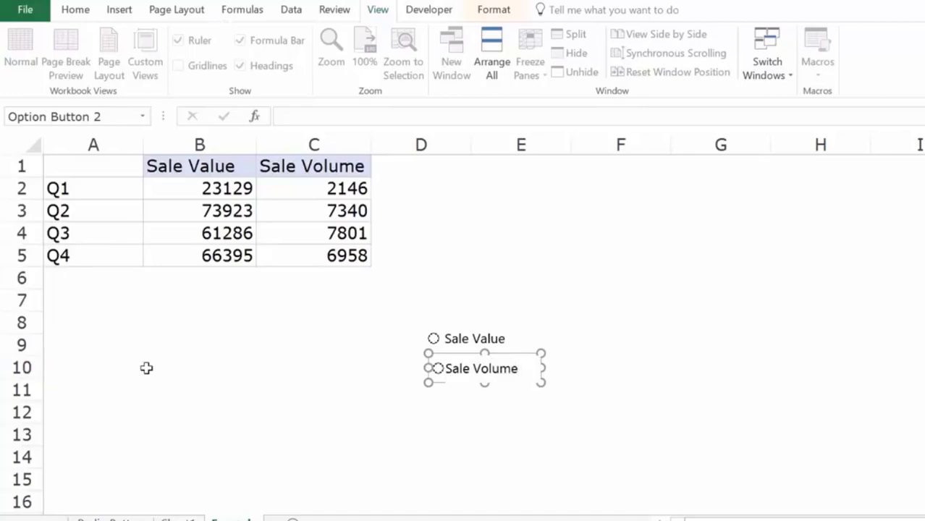
click(190, 391)
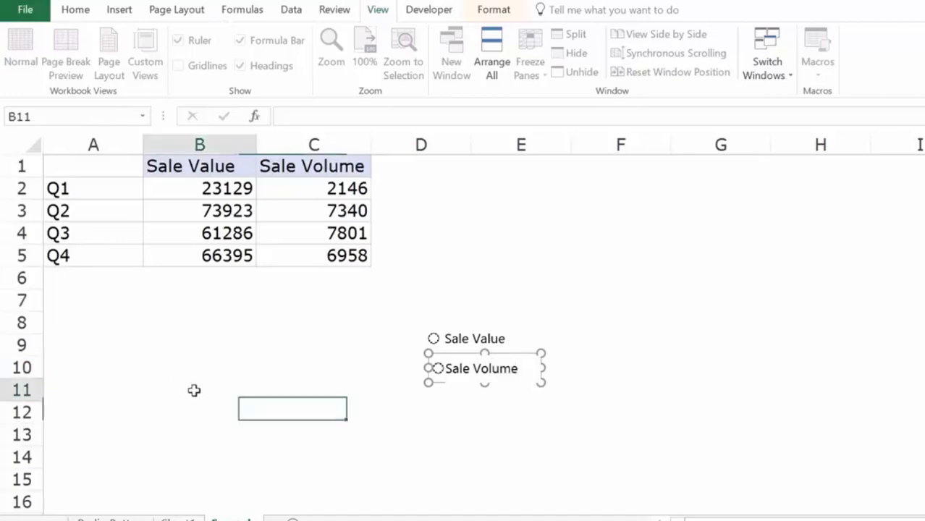
- Link the Sale Value option button to cell $D$1 in its control settings and choose it to test the link
right_click(480, 348)
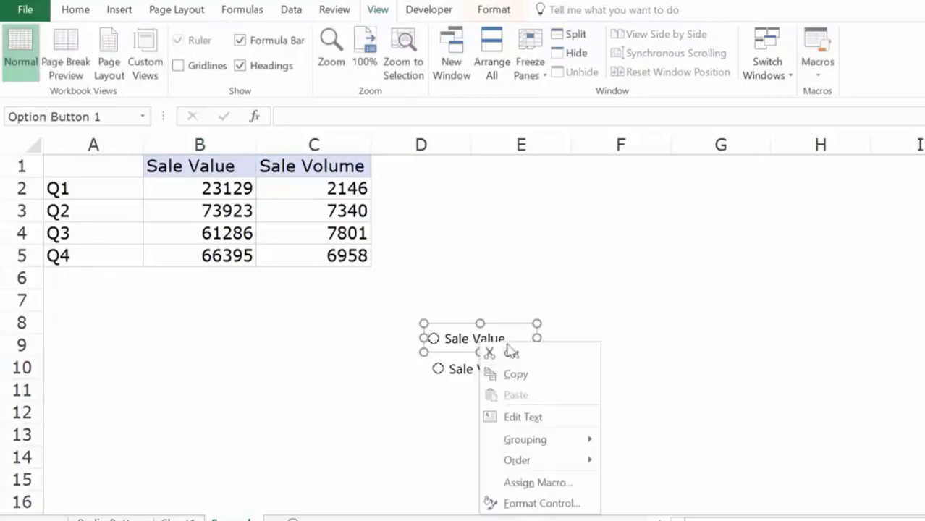
click(545, 501)
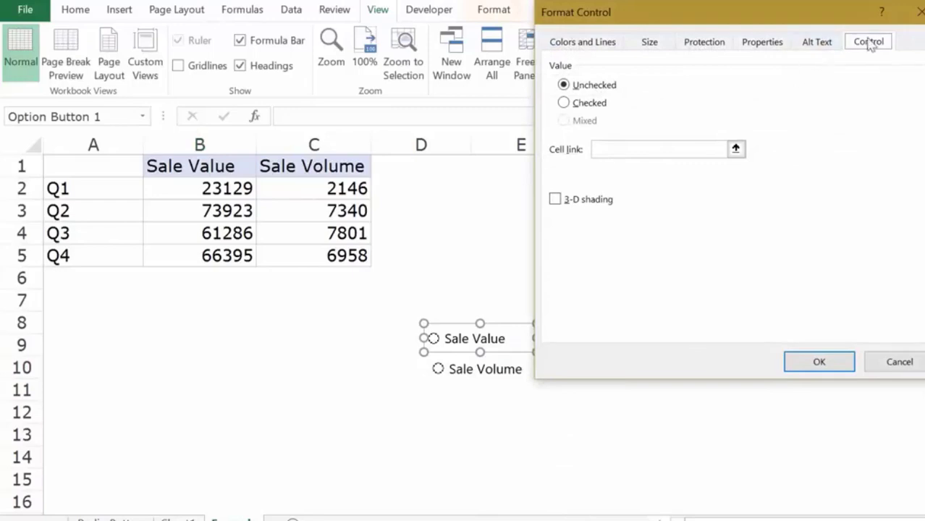
click(665, 151)
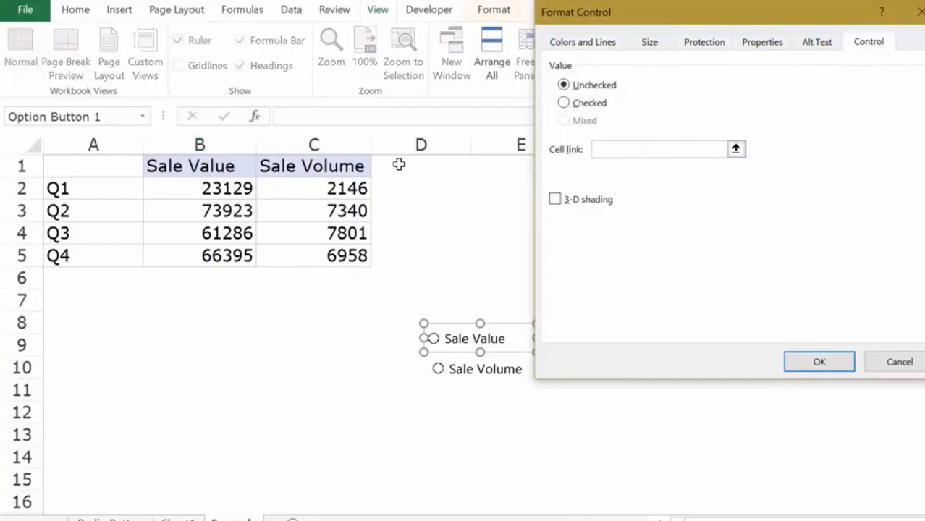
click(424, 167)
click(807, 358)
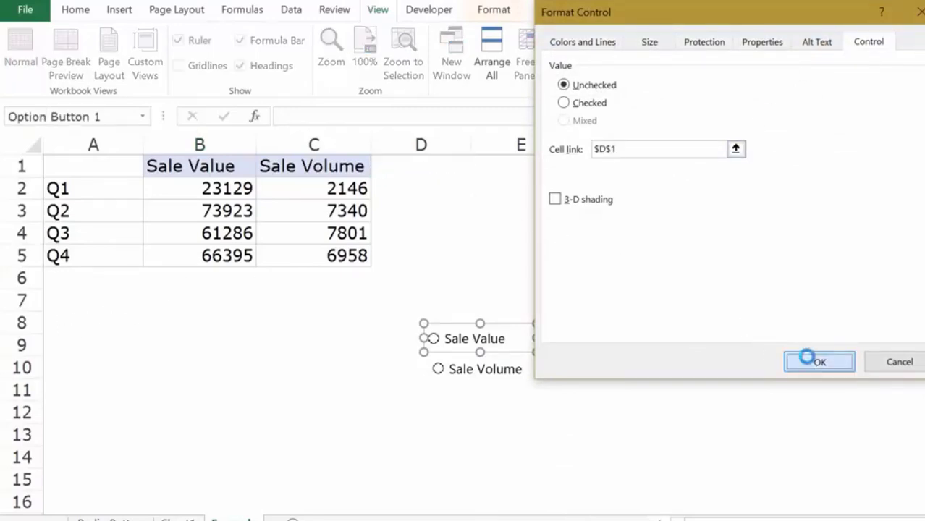
key(Escape)
click(434, 340)
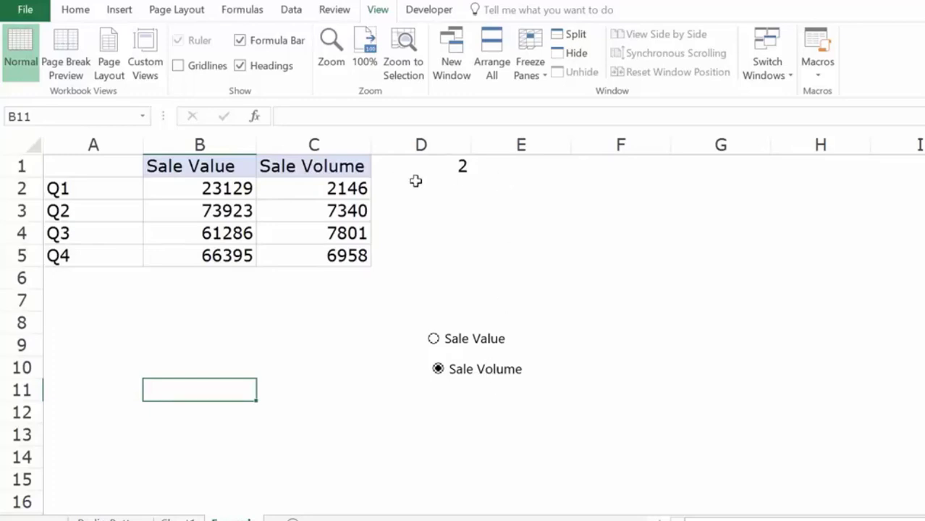
- Copy the quarter label column A1:A5 and paste it starting at cell A7
click(440, 167)
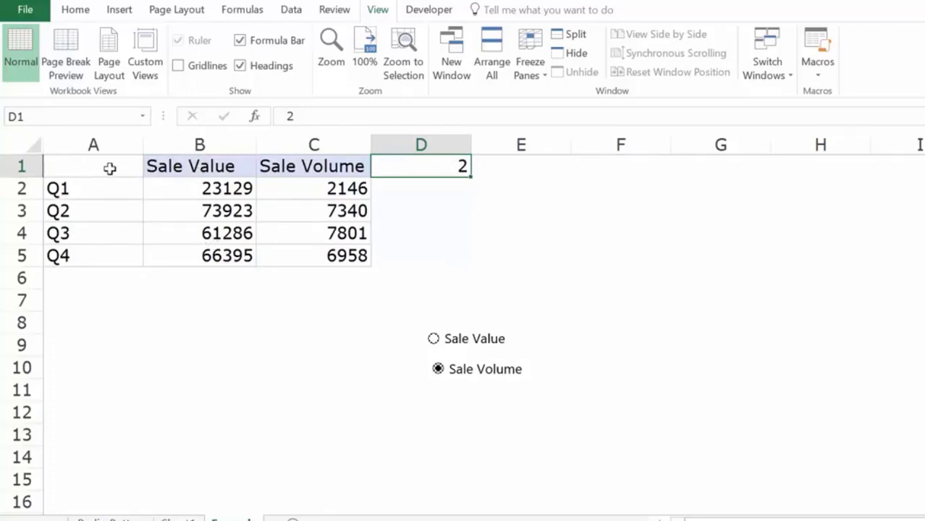
drag(110, 168, 107, 256)
key(ctrl+c)
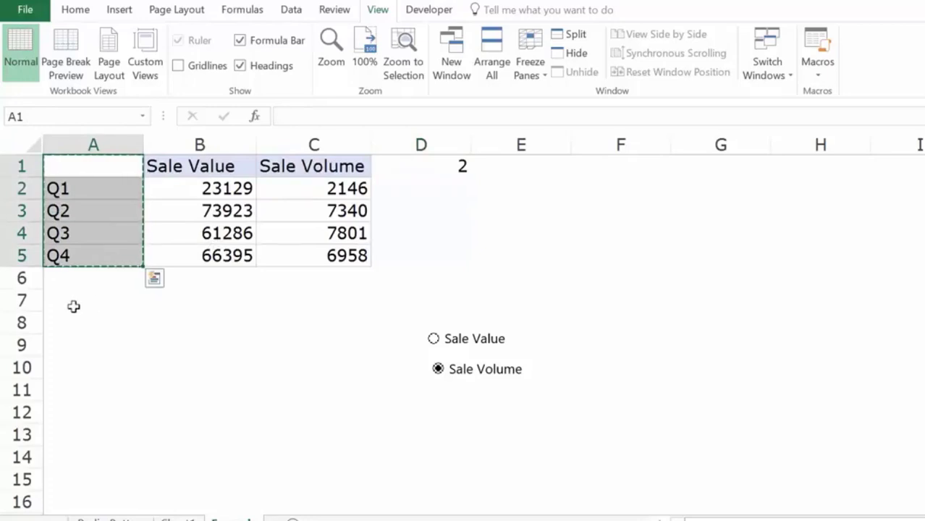
click(72, 305)
key(ctrl+v)
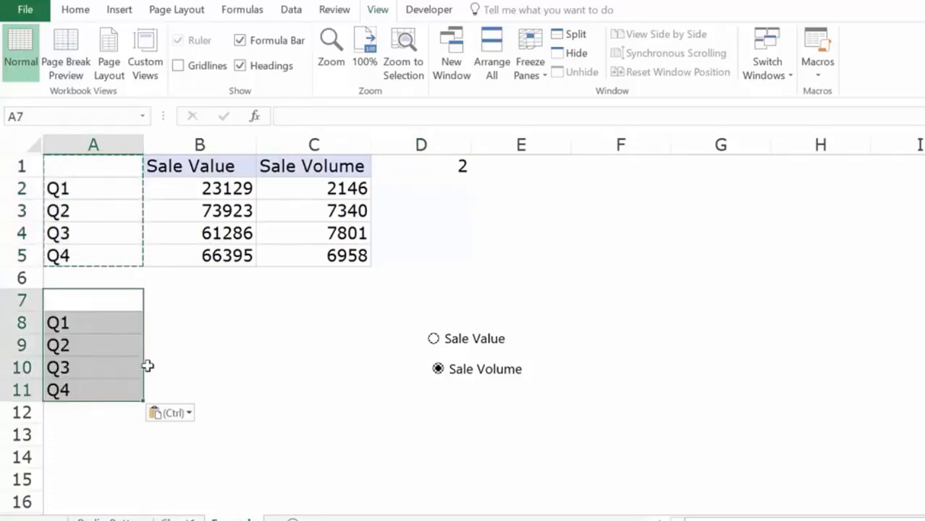
- Choose the Sale Value option and begin an INDEX formula in cell B8 with the absolute array $B$2:$C$5
click(176, 301)
click(216, 320)
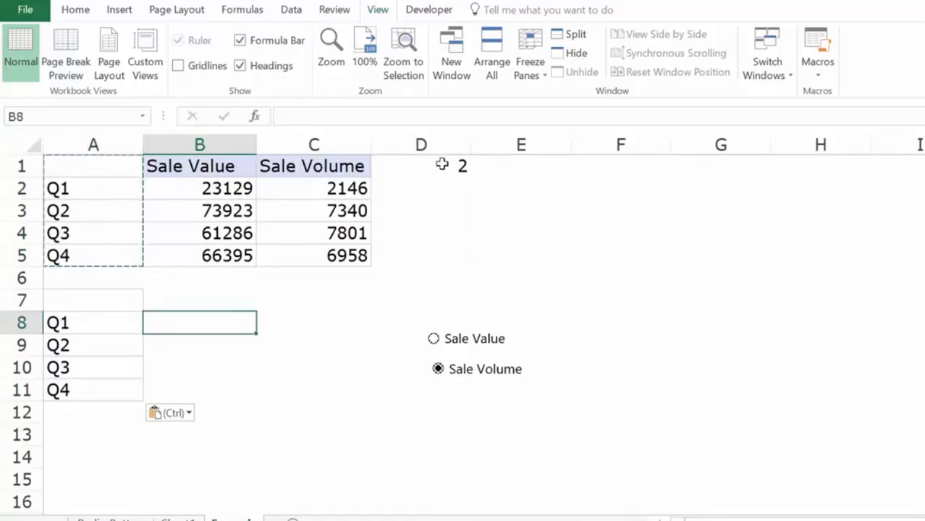
click(468, 346)
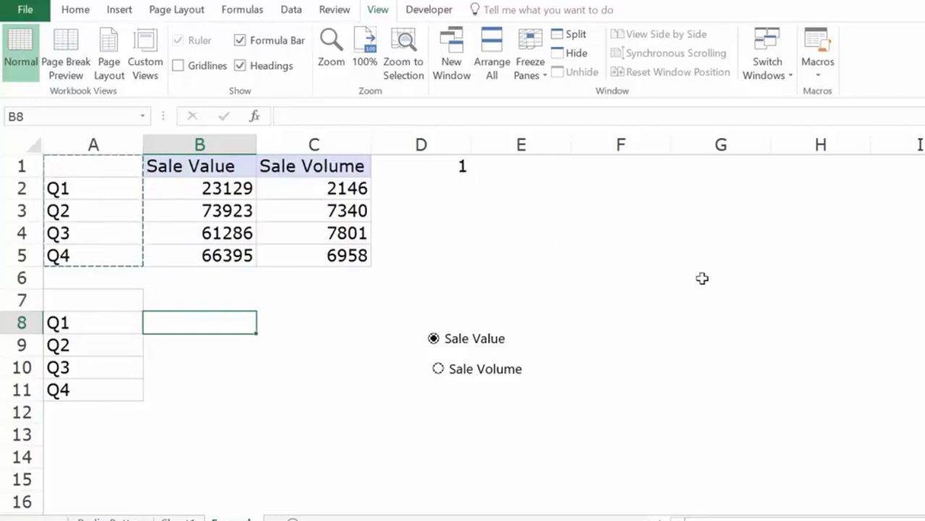
text(=inde)
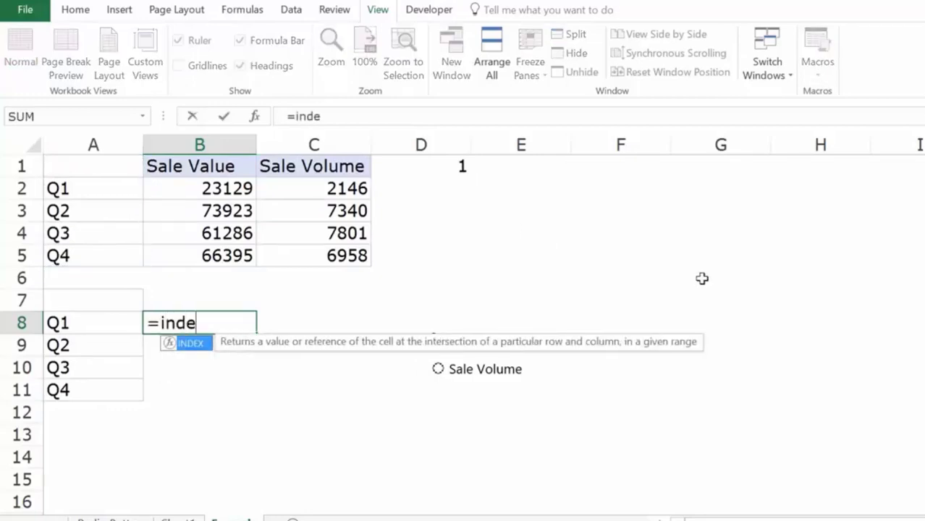
key(Tab)
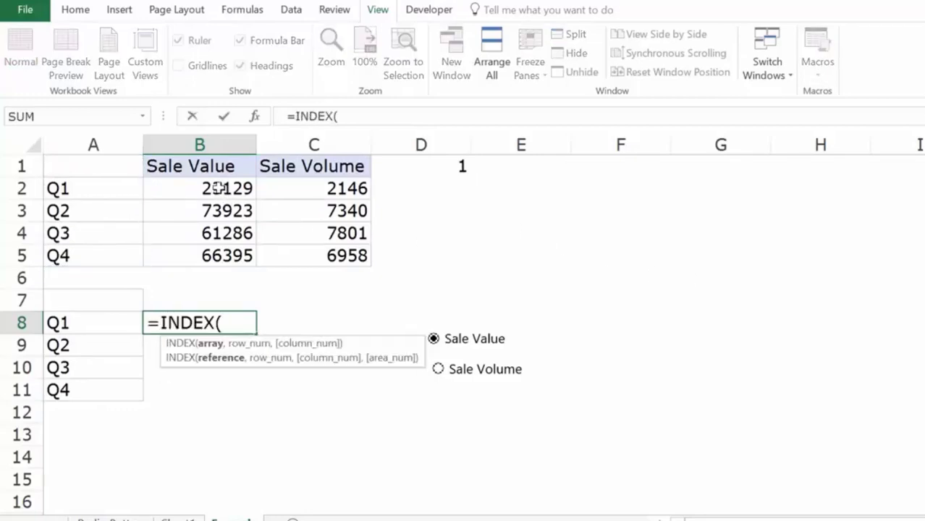
drag(219, 188, 296, 254)
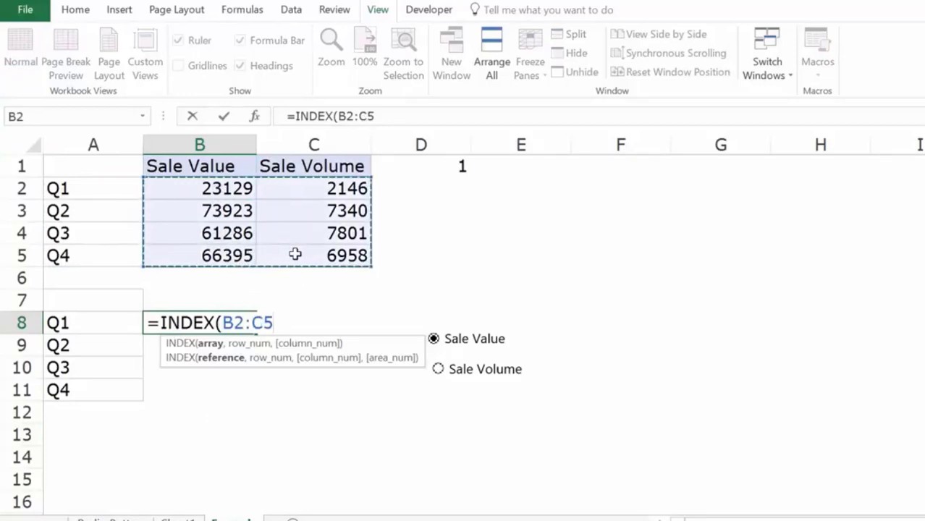
key(F4)
text(,)
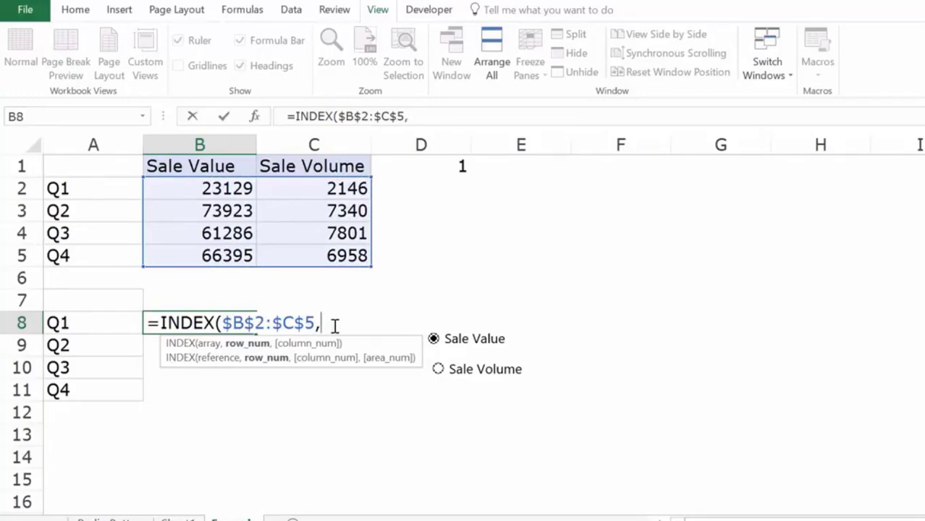
- Add ROWS($A$8:A8) as the row number of the INDEX formula, locking only the first reference
text(row()
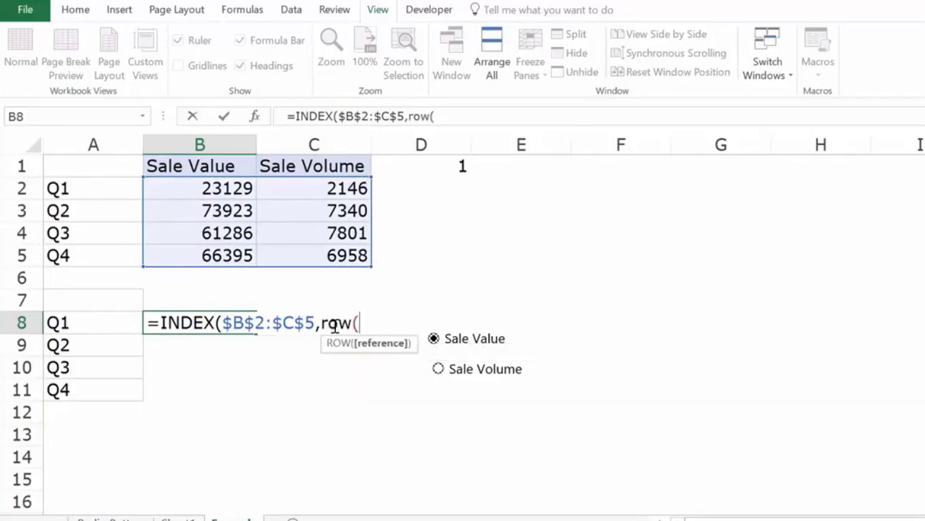
key(BackSpace)
text(s()
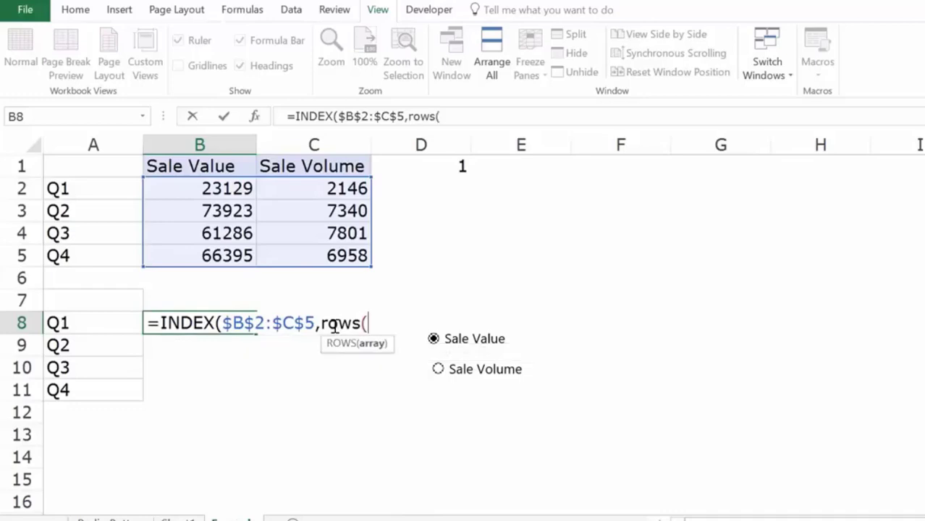
key(Left)
text(:A8))
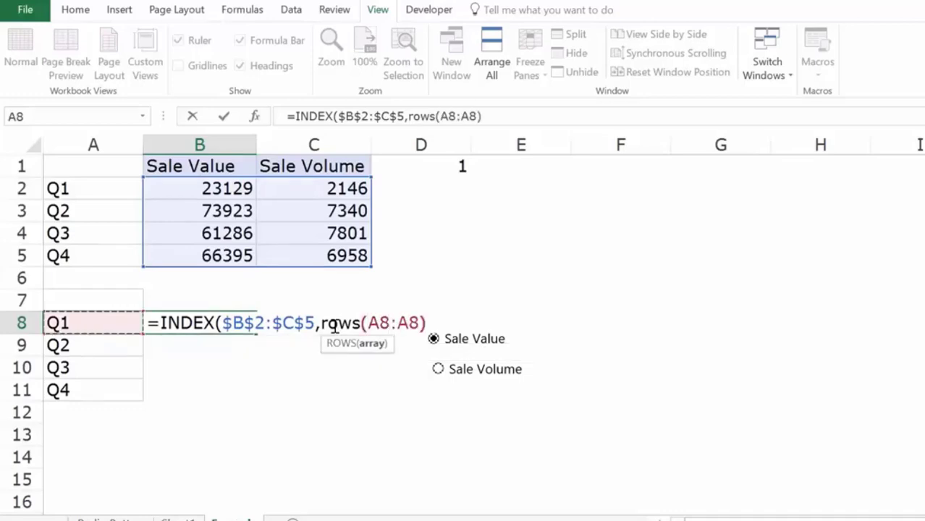
click(382, 323)
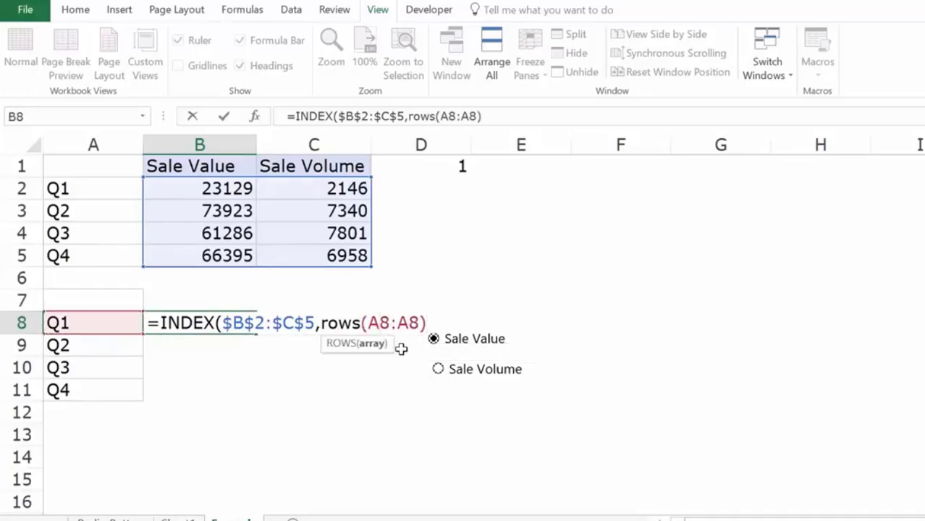
key(F4)
click(450, 323)
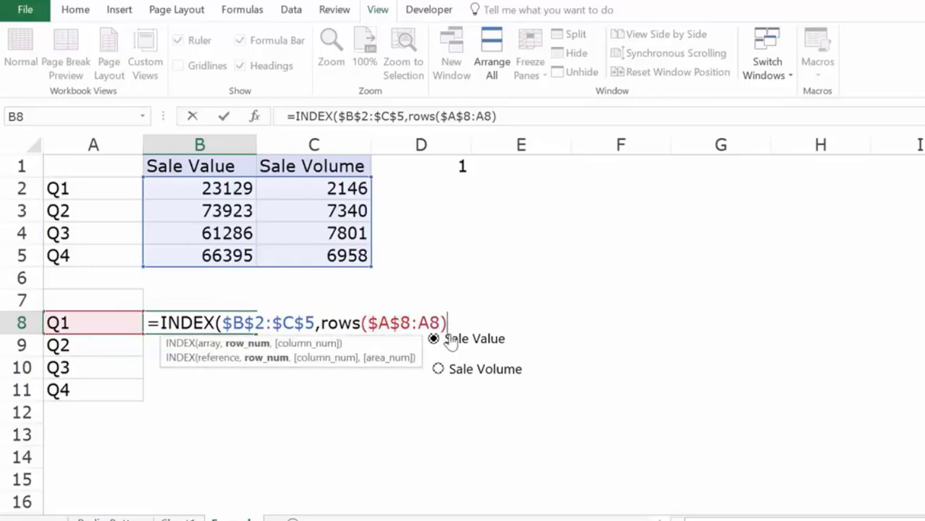
text(,)
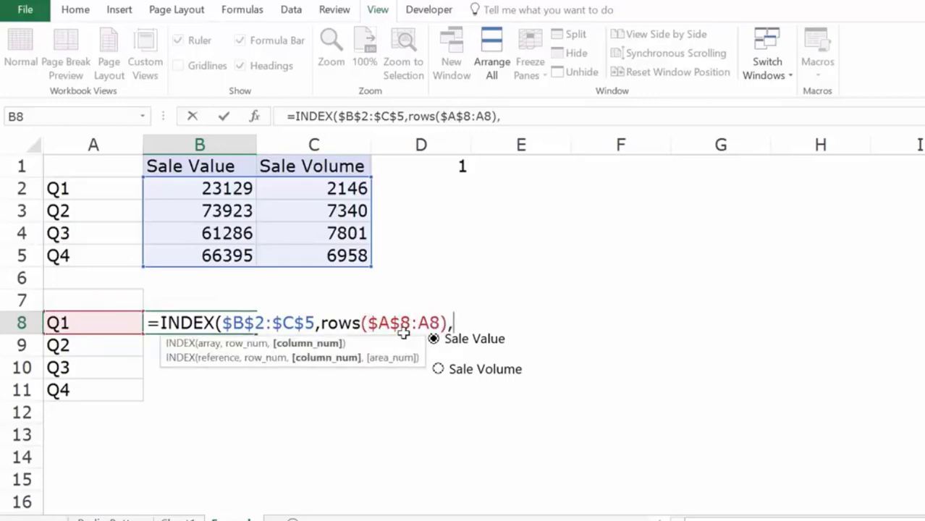
- Complete the INDEX formula in B8 with the absolute linked cell $D$1 as the column number
click(459, 168)
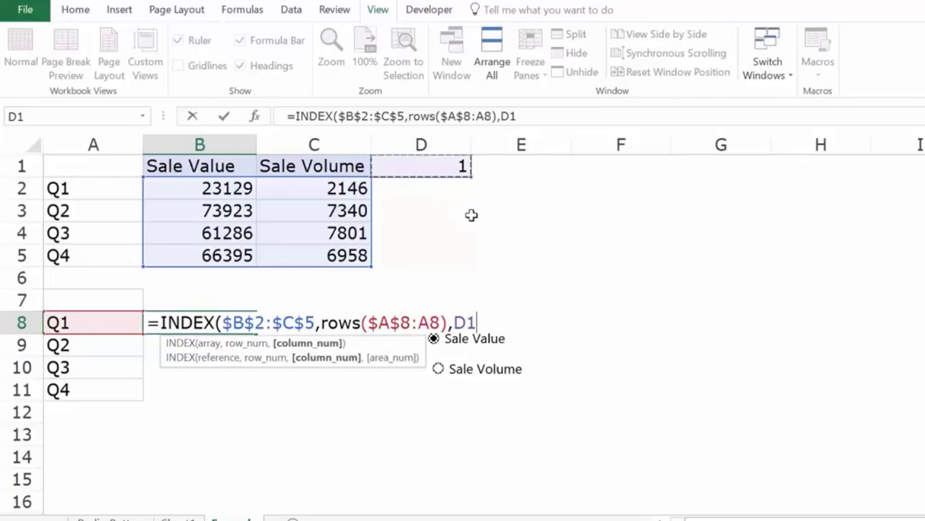
key(F4)
text())
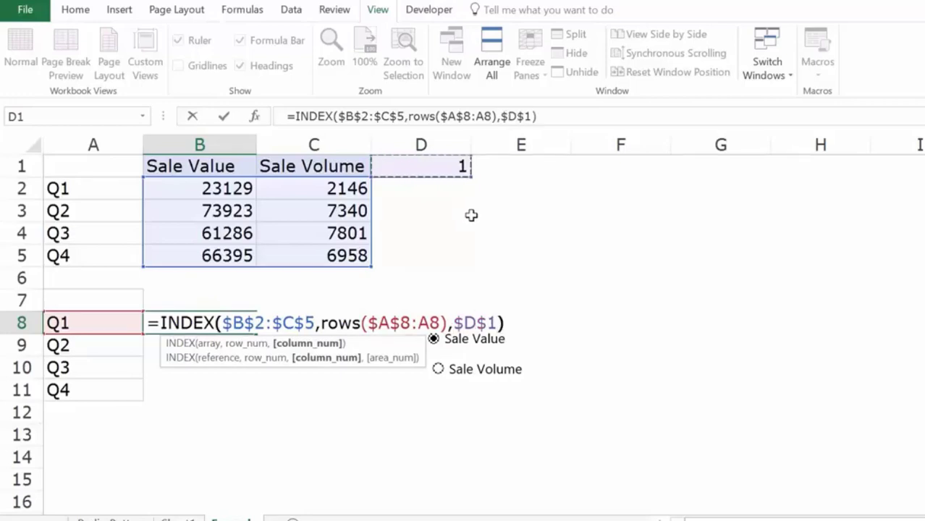
key(Return)
key(Up)
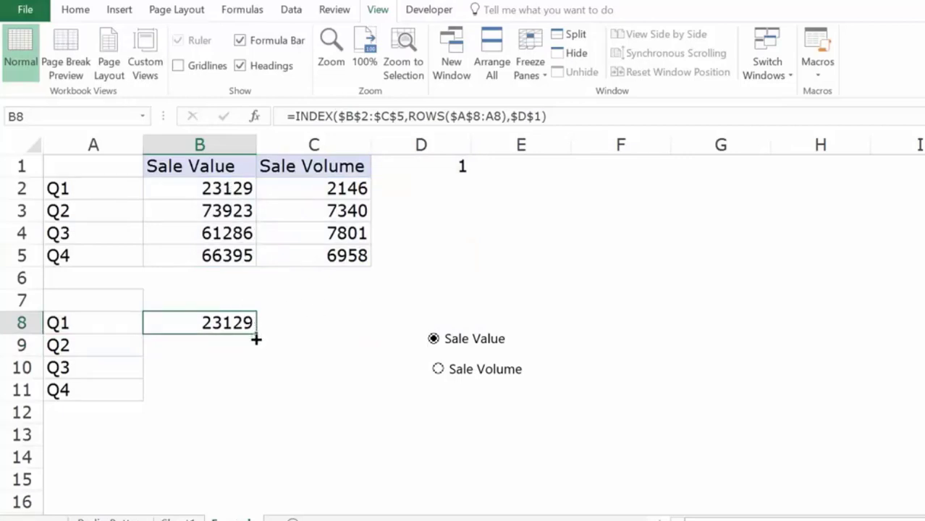
- Fill the B8 formula down to B11 and choose Sale Volume to compare the results with the source data
drag(256, 338, 246, 396)
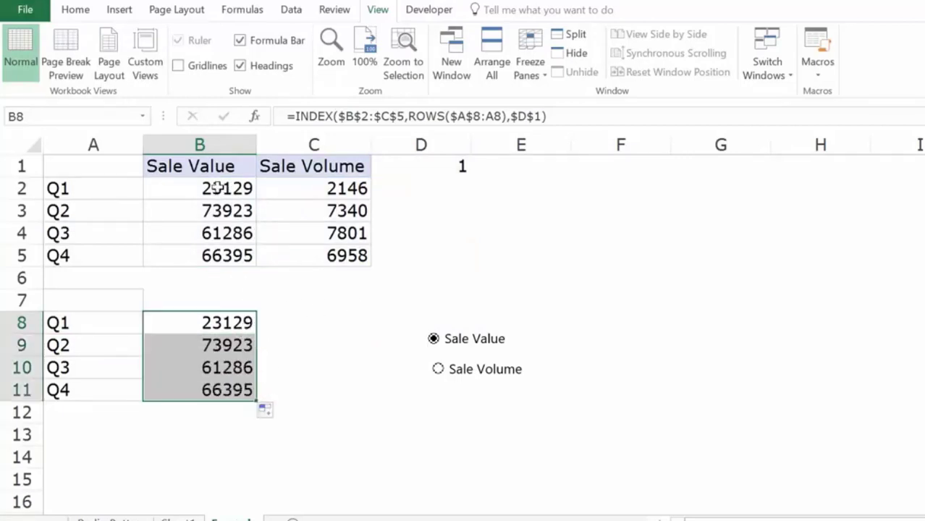
drag(217, 186, 222, 257)
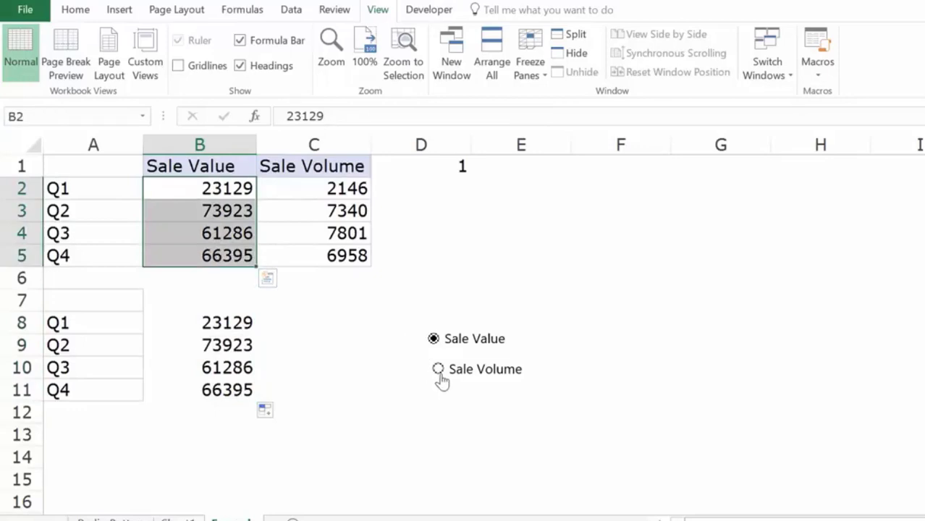
click(439, 370)
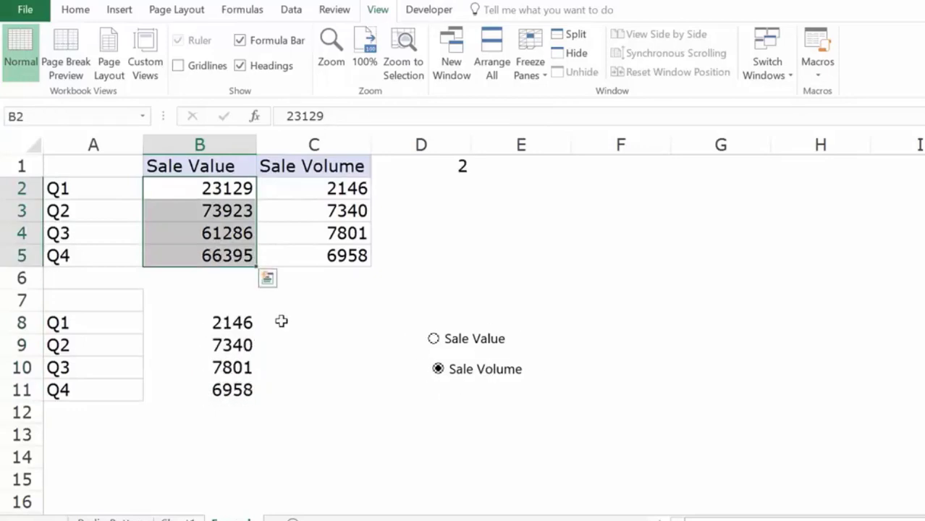
- Insert a clustered column chart from the range A8:B11
drag(107, 322, 196, 391)
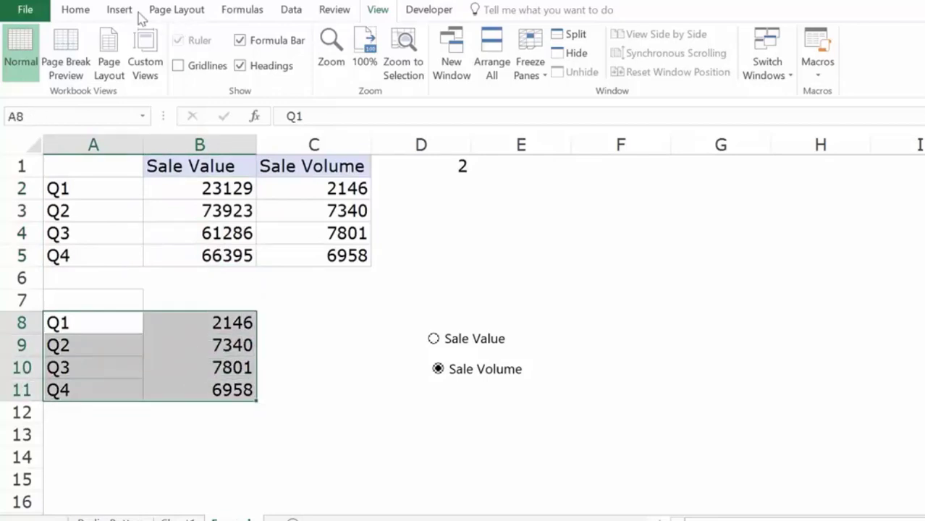
scroll(408, 96, up, 5)
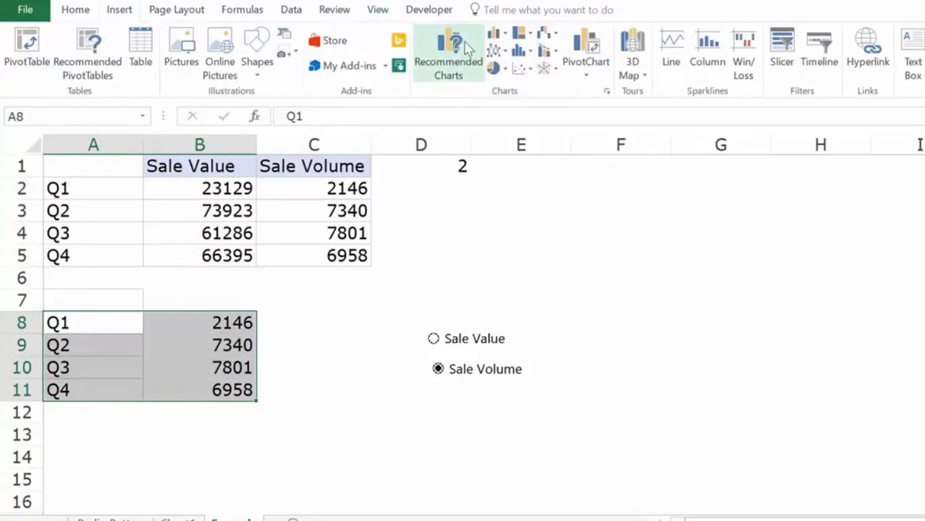
click(500, 37)
click(505, 85)
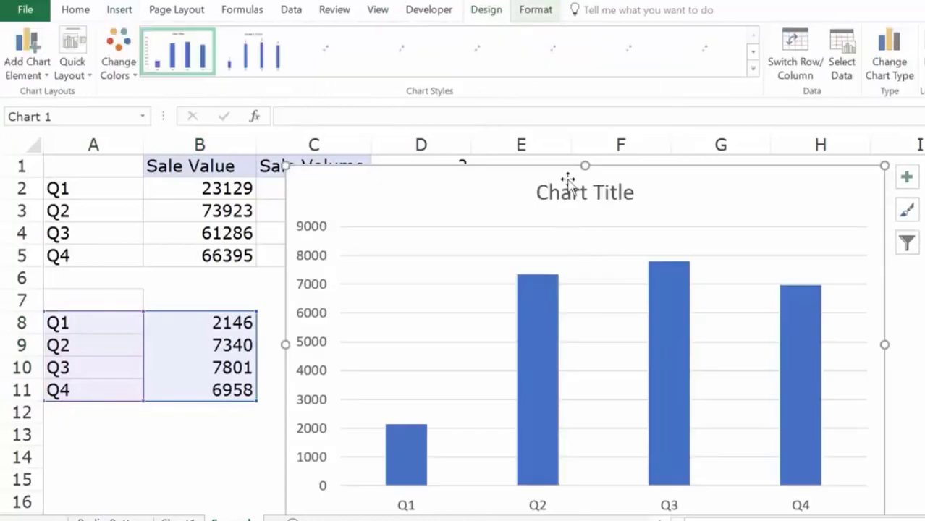
- Shrink the chart and place it beside the option buttons, then choose Sale Value to test the chart
drag(885, 165, 668, 255)
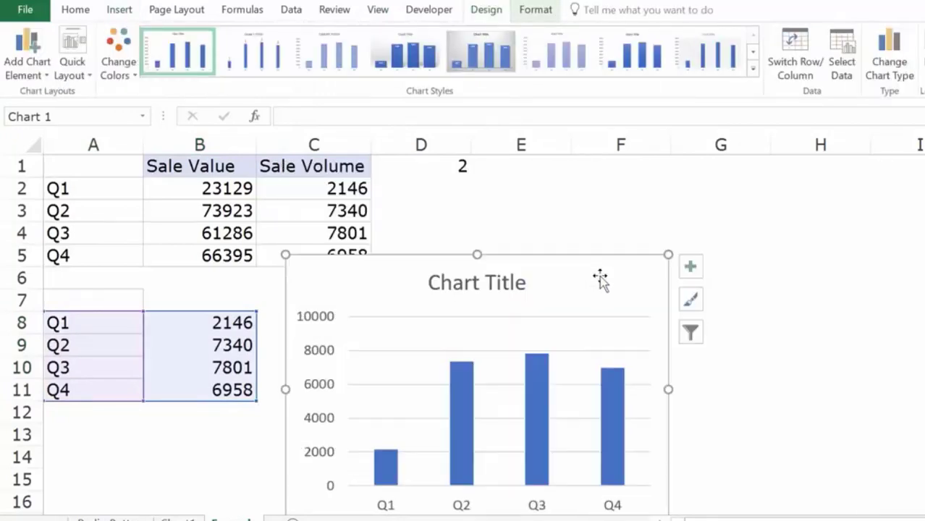
drag(583, 258, 843, 174)
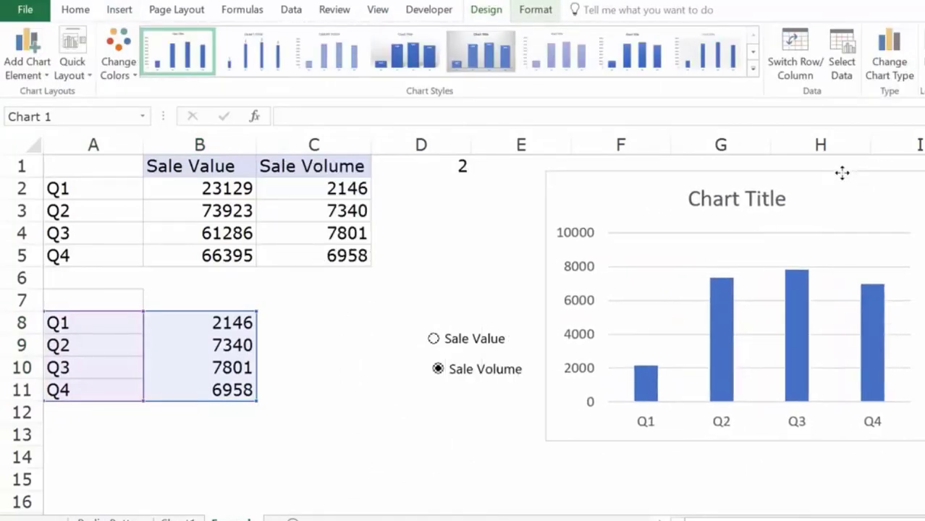
click(448, 344)
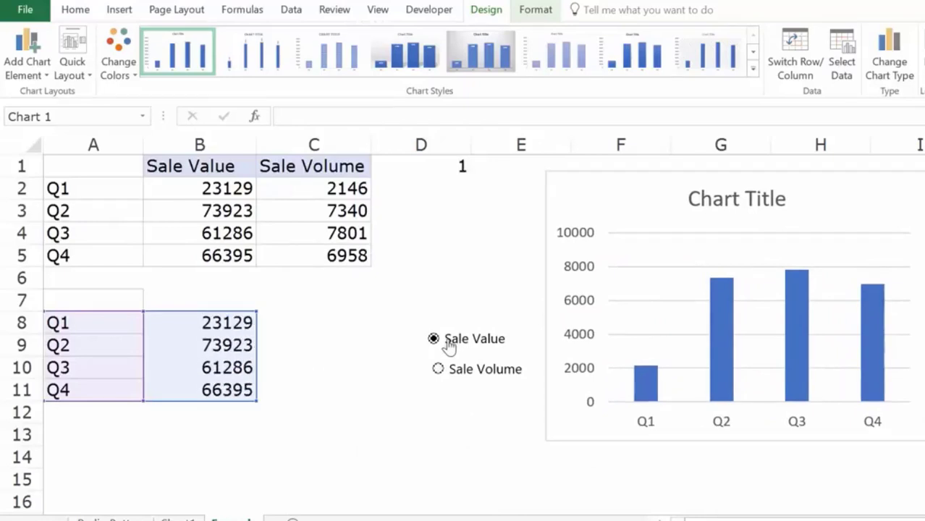
click(664, 366)
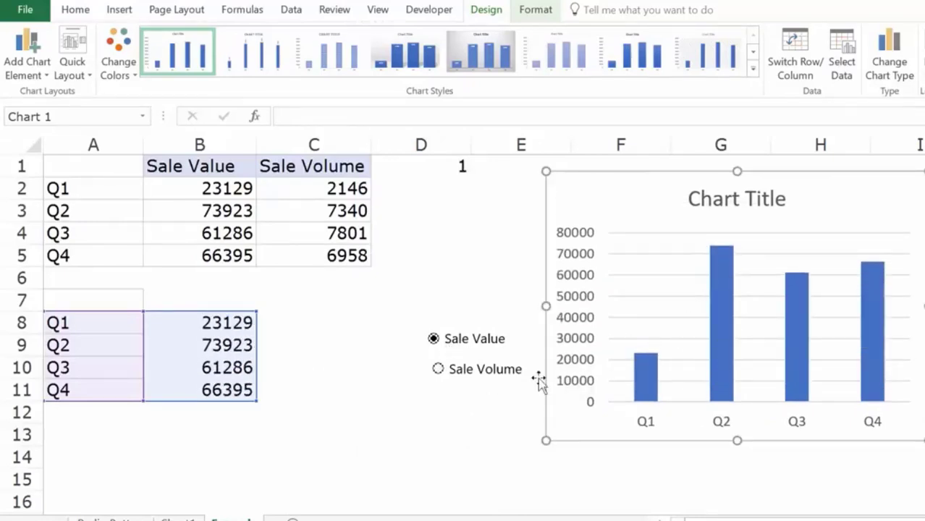
- Move the Sale Value and Sale Volume option buttons side by side directly below the chart
ctrl+click(475, 371)
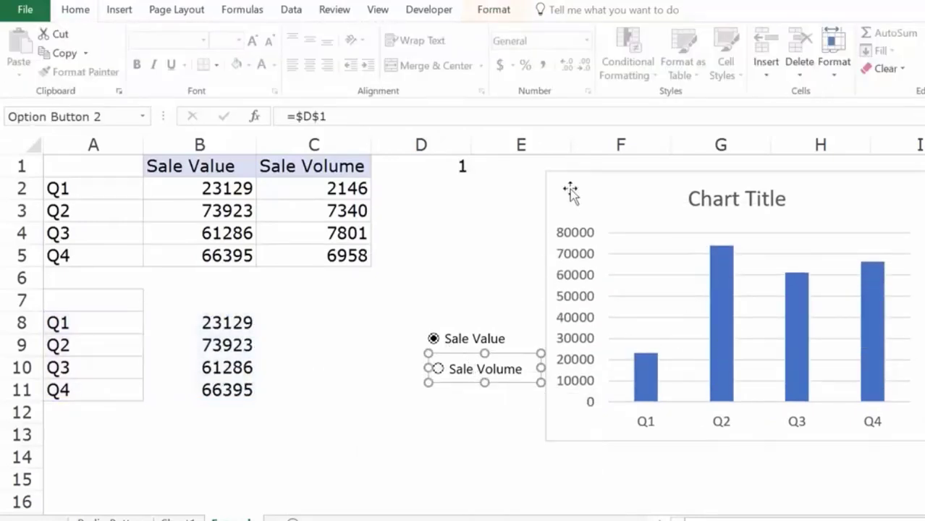
drag(468, 358, 866, 450)
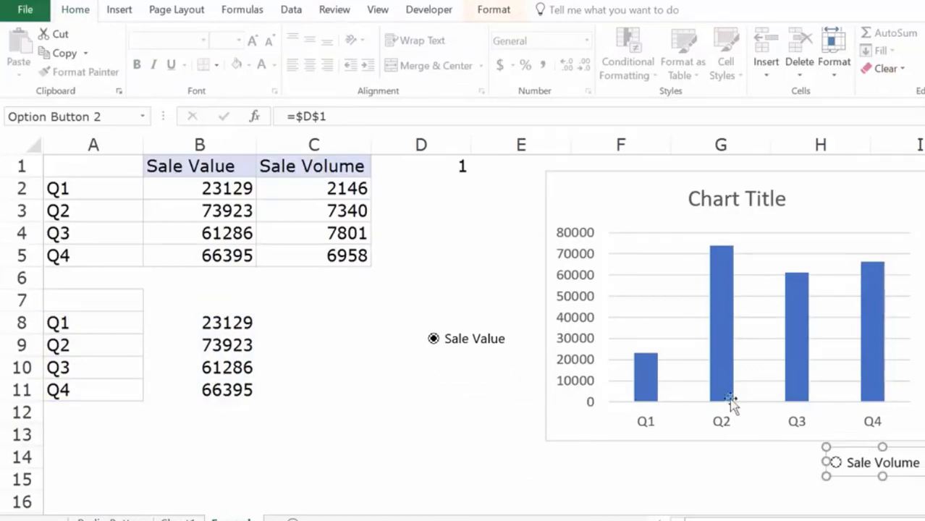
ctrl+click(466, 335)
drag(464, 324, 611, 450)
ctrl+click(862, 464)
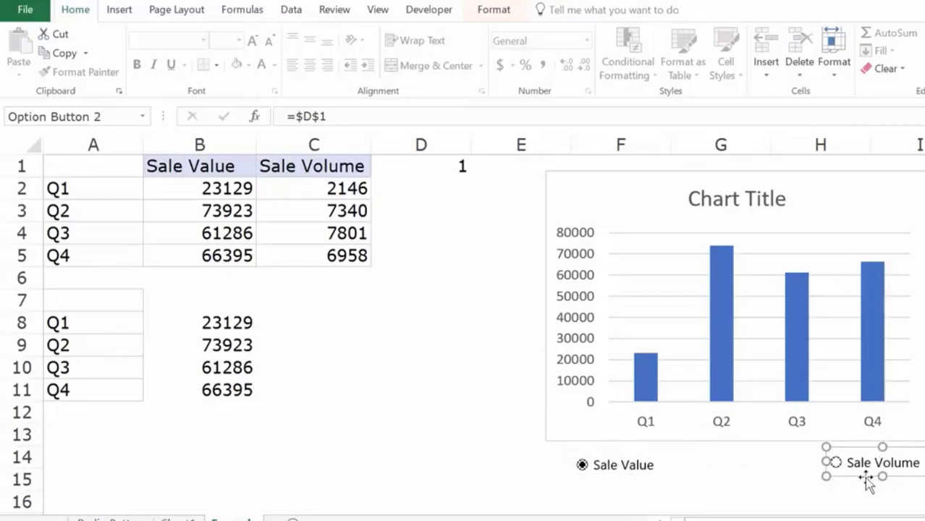
drag(863, 477, 711, 483)
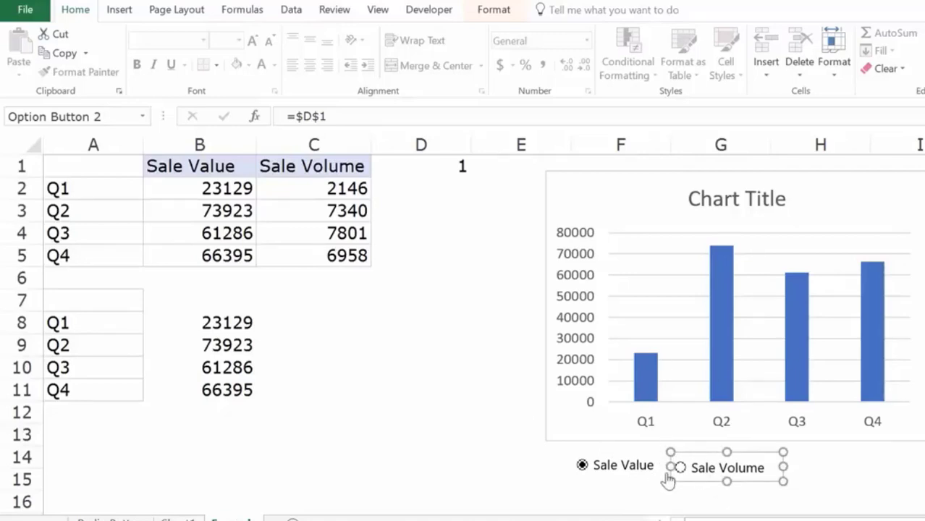
key(Escape)
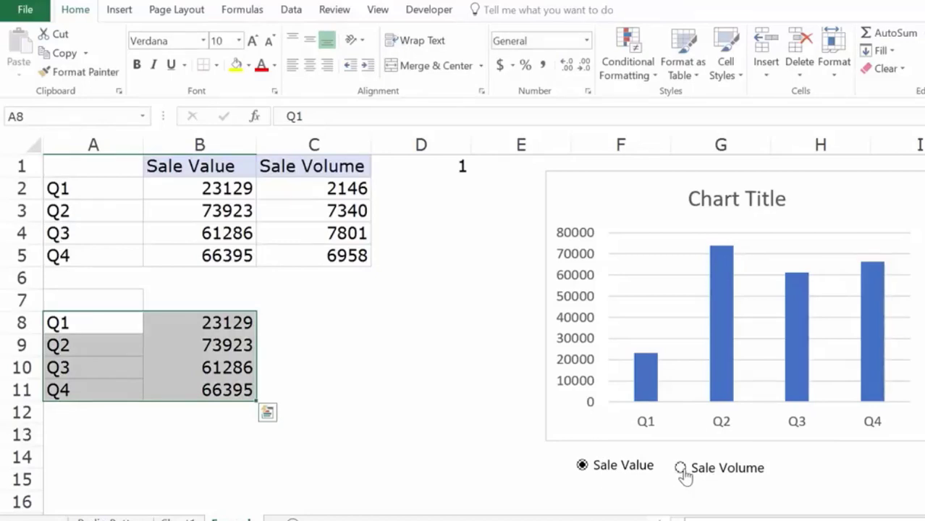
- Test the chart by switching to Sale Volume and back to Sale Value, and inspect the linked cell D1
click(681, 469)
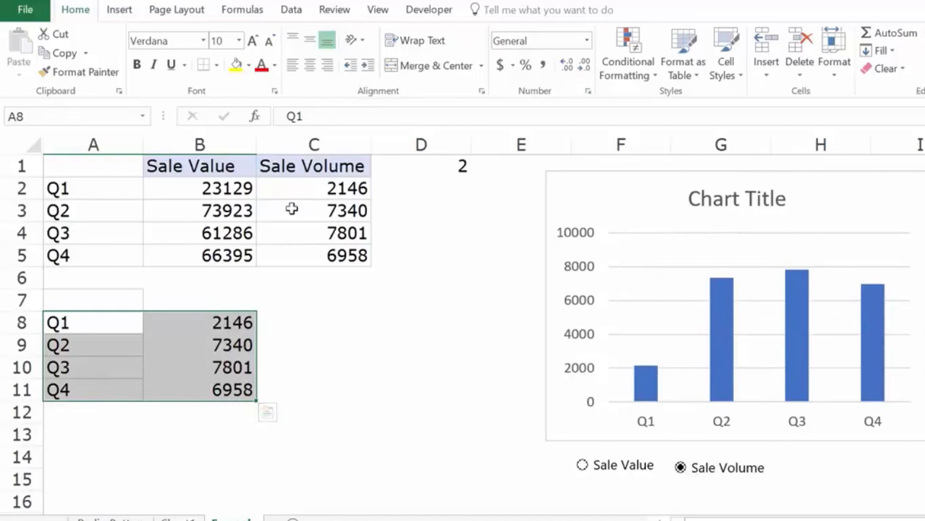
click(616, 470)
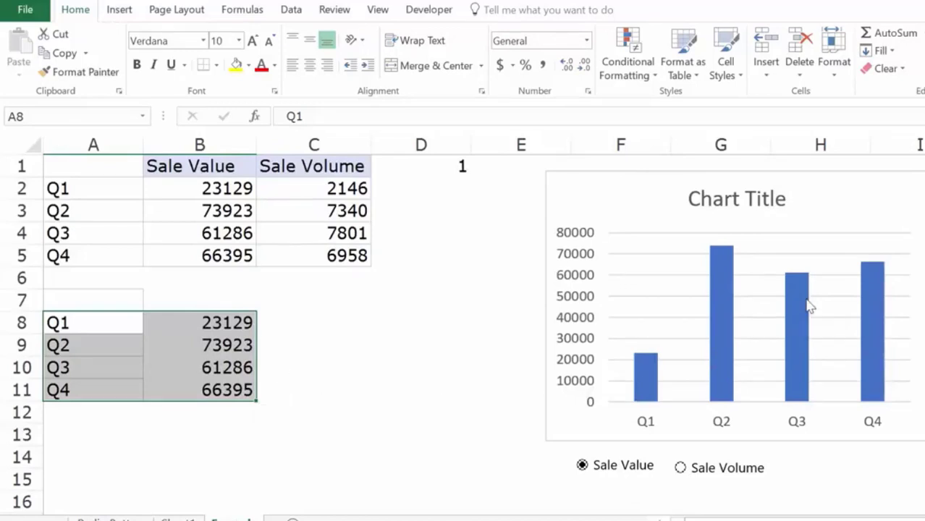
mouse_move(810, 305)
click(442, 167)
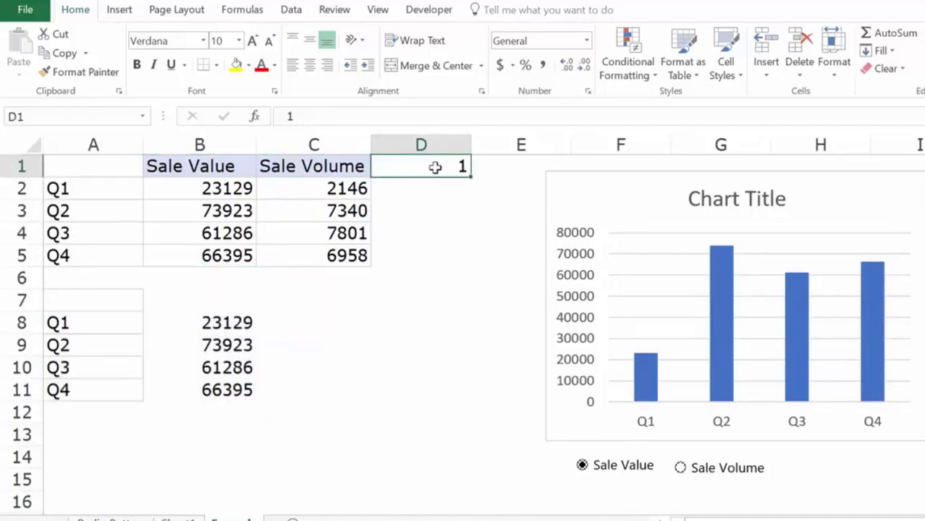